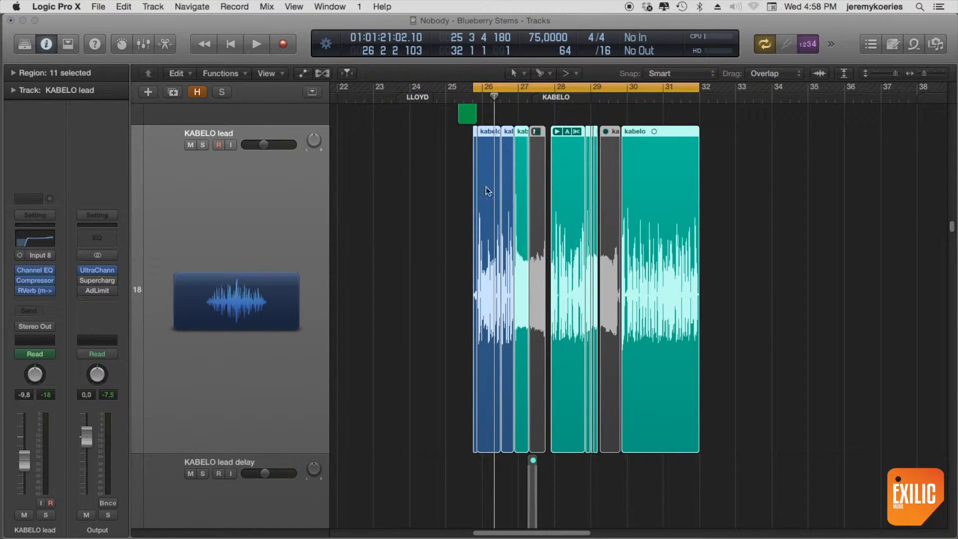
- Play back the KABELO lead vocal within the cycle range and stop playback in bar 27
key(super+Up)
key(super+Up)
key(super+Up)
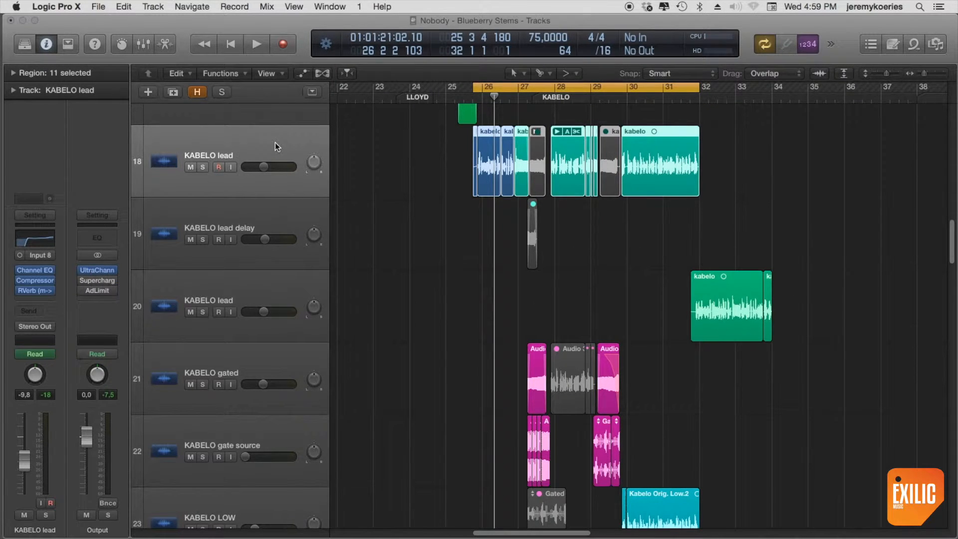
key(super+Down)
key(super+Down)
key(super+Right)
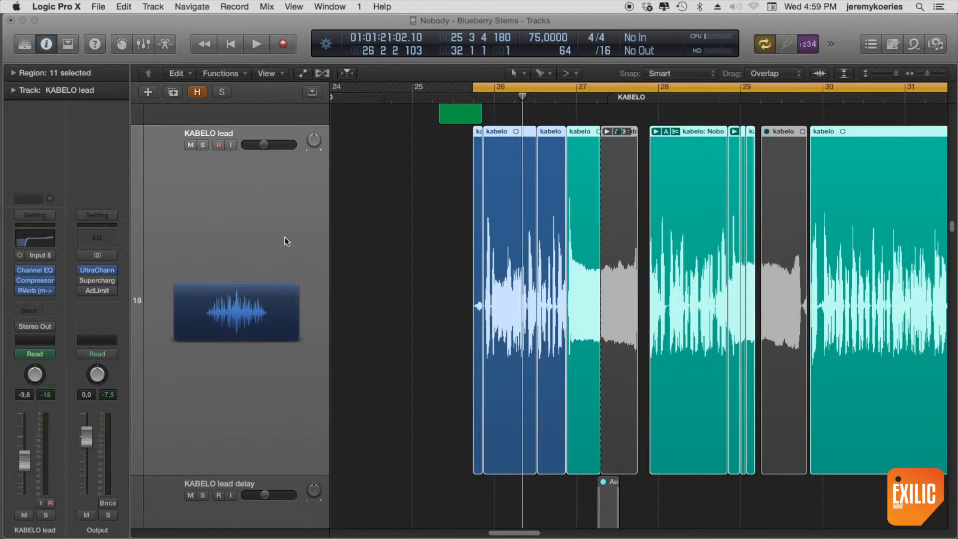
key(space)
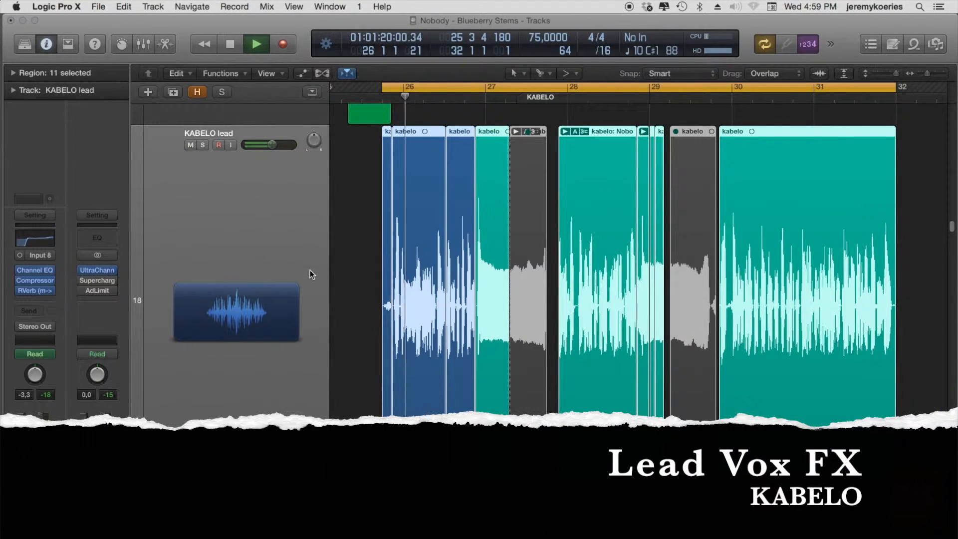
key(super+Right)
key(super+Right)
key(super+Right)
key(super+Right)
key(super+Left)
key(super+Left)
key(super+Left)
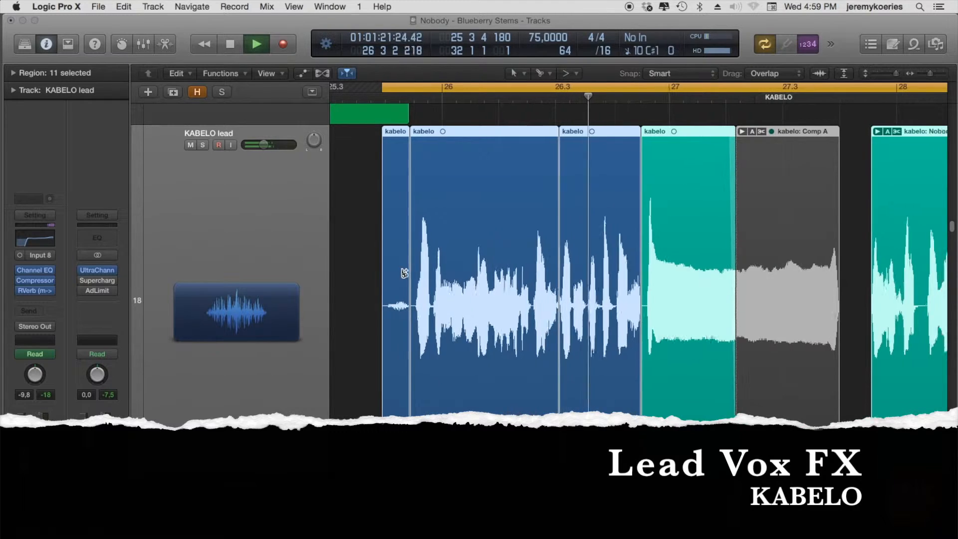
key(super+Up)
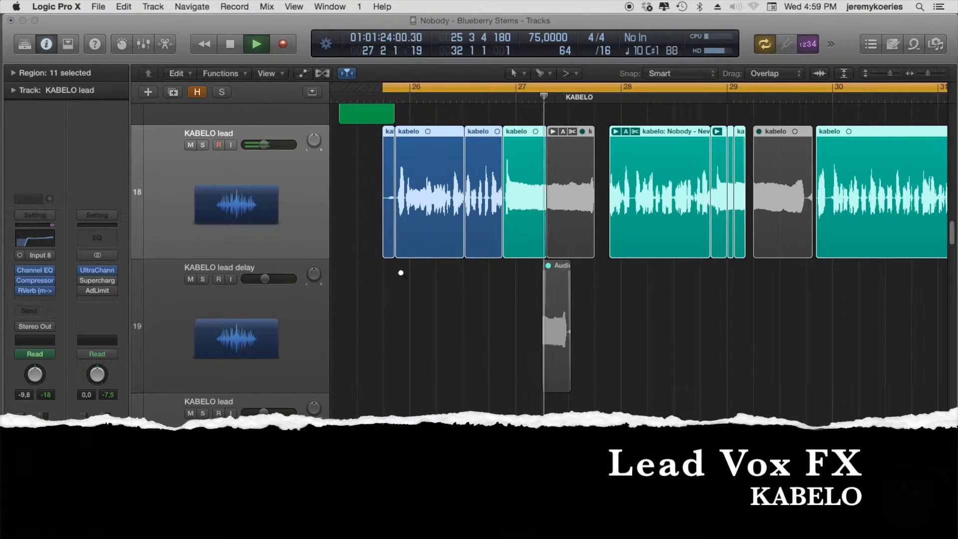
key(super+Up)
key(space)
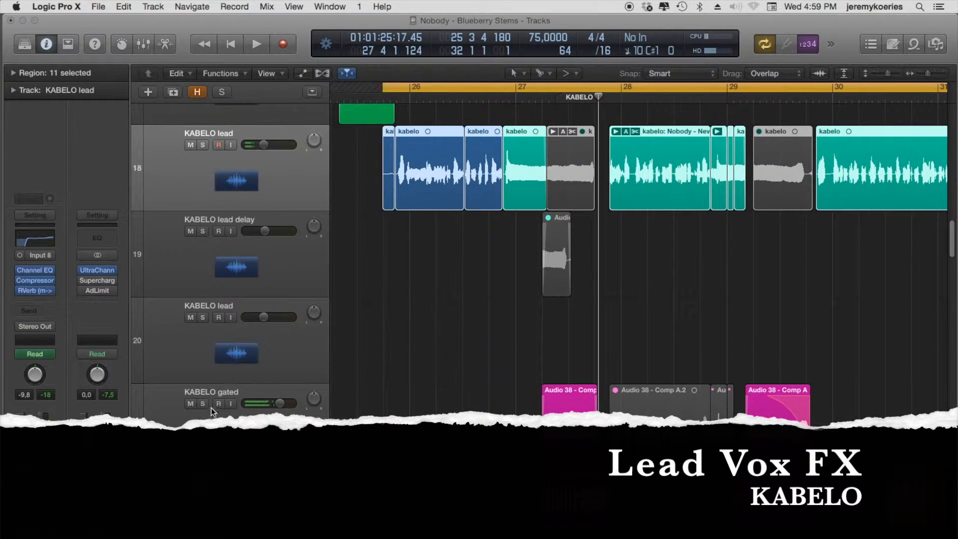
- Mute the KABELO gated and KABELO gate source tracks and listen to the lead vocal without them
click(190, 404)
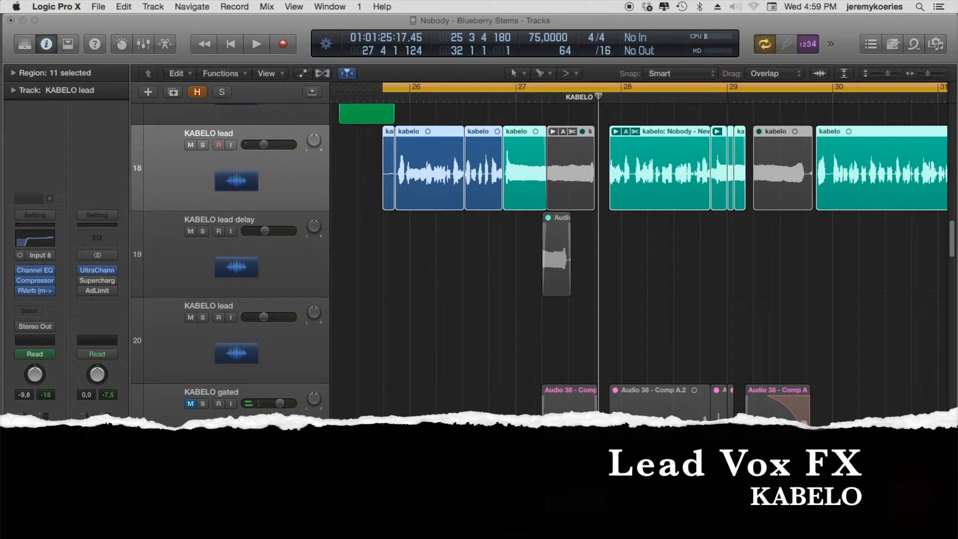
key(space)
key(super+Right)
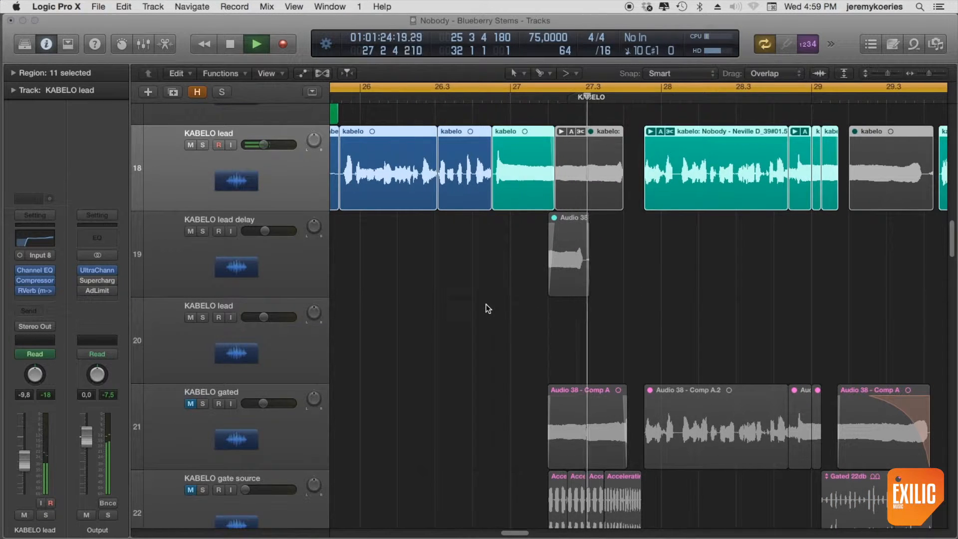
key(space)
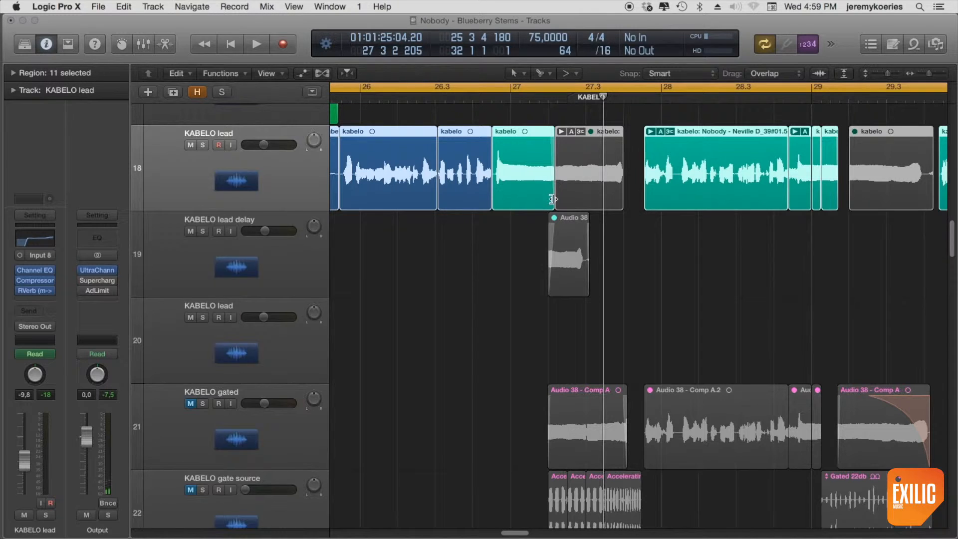
- Select the KABELO gated track and unmute it
key(super+Down)
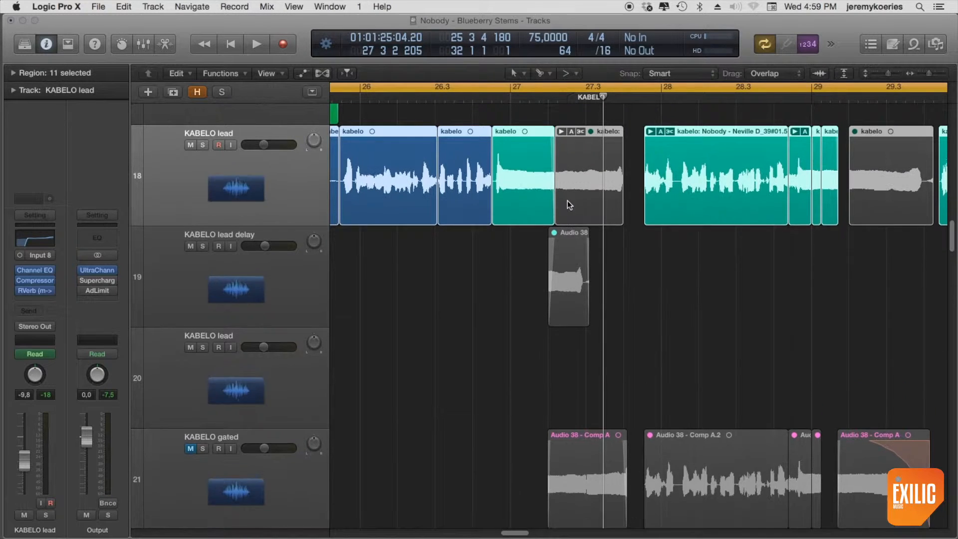
key(super+Up)
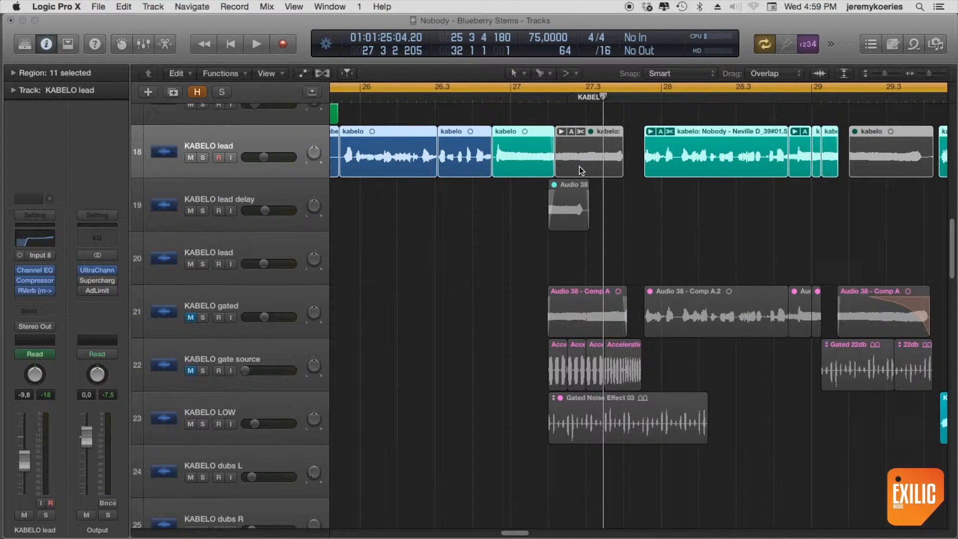
click(262, 299)
key(super+Down)
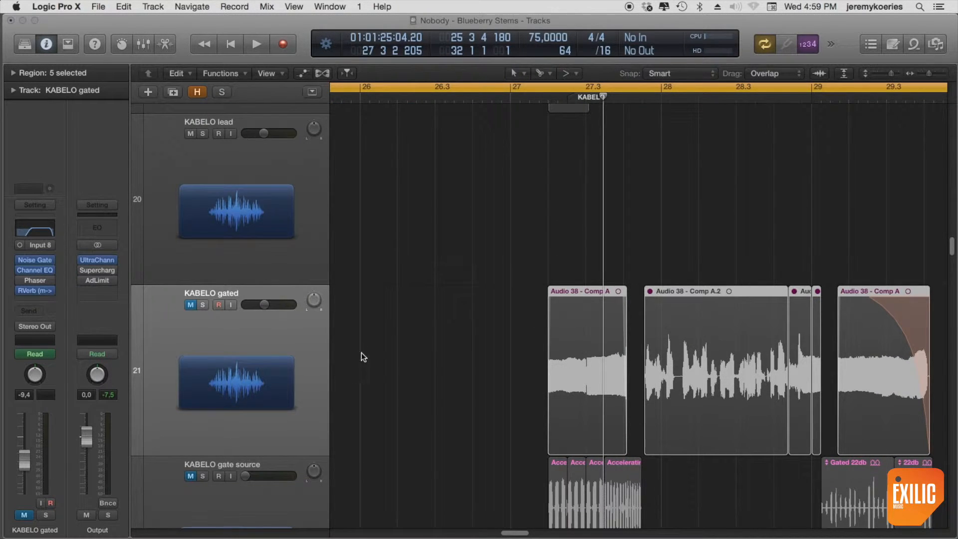
scroll(300, 337, up, 1)
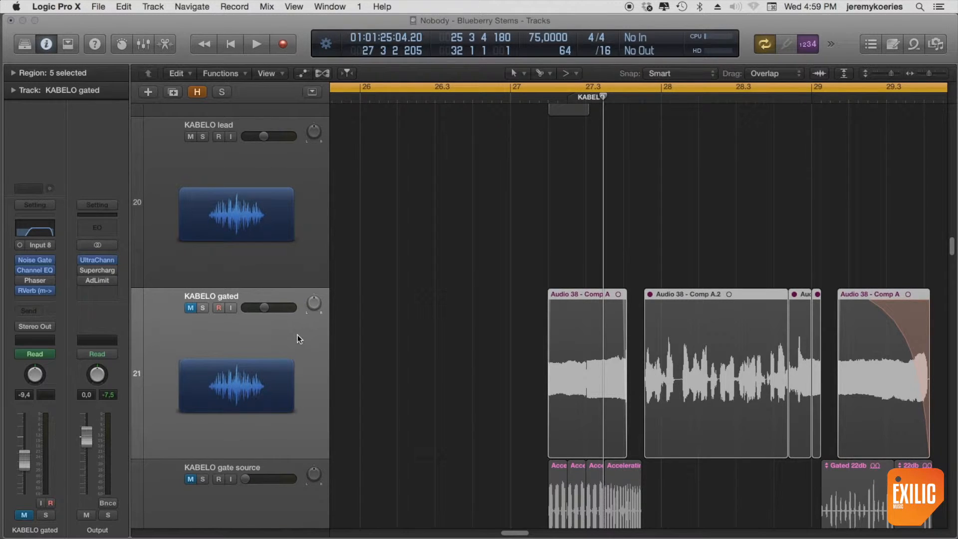
key(ctrl+m)
- Set the cycle range to the first Audio 38 - Comp A region on the KABELO gated track
click(511, 431)
click(578, 407)
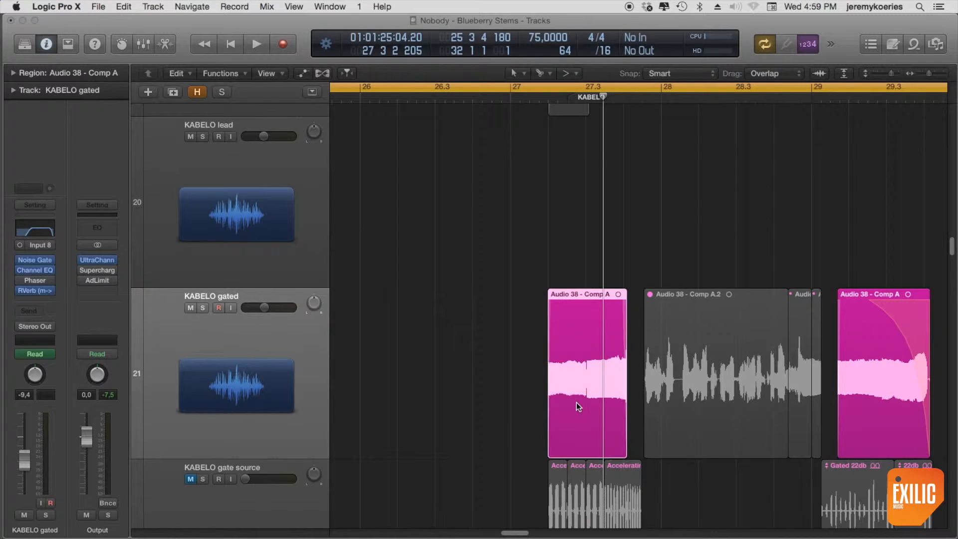
key(super+u)
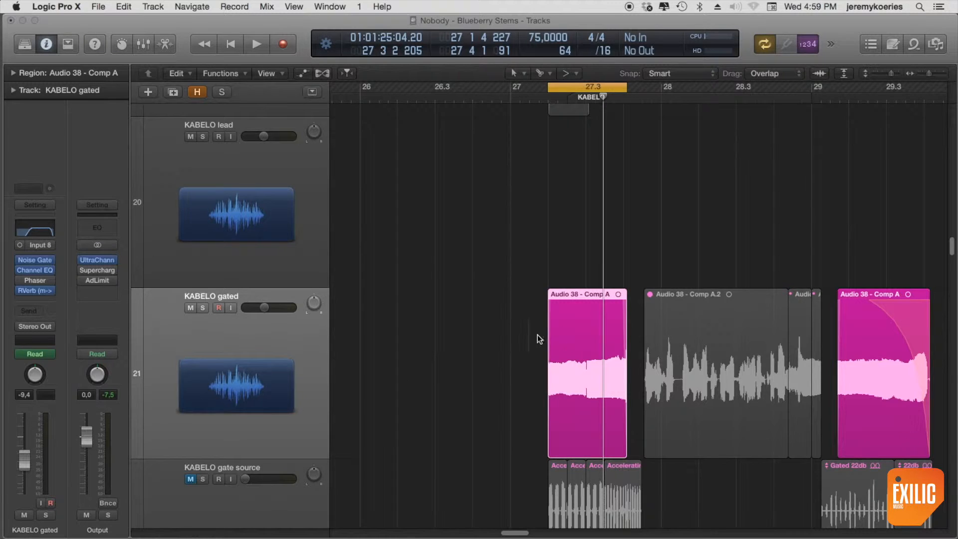
- Compare the muted kabelo region on the KABELO lead track with the first Audio 38 - Comp A region on KABELO gated
key(super+Up)
key(super+Up)
key(super+Up)
key(super+Up)
key(super+Up)
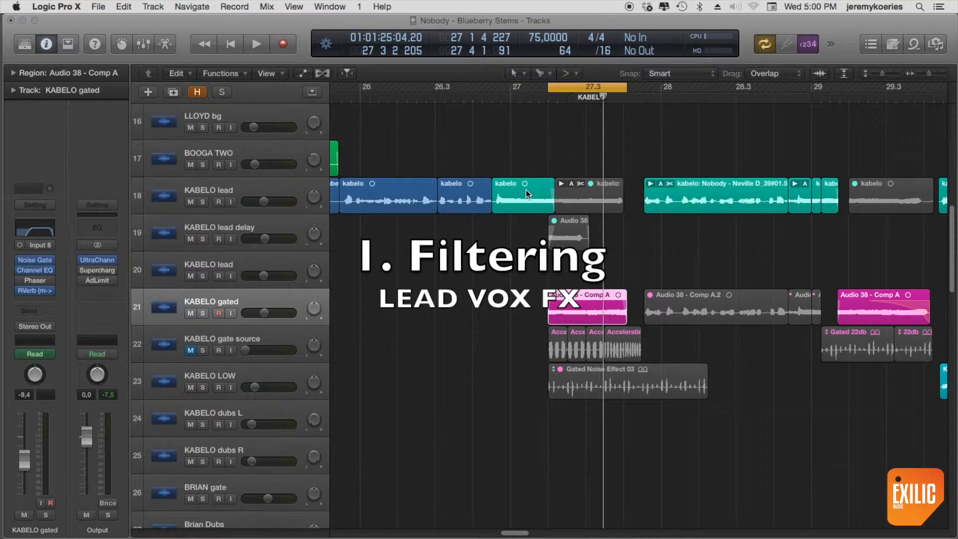
click(600, 196)
key(super+Down)
key(super+Down)
key(super+Down)
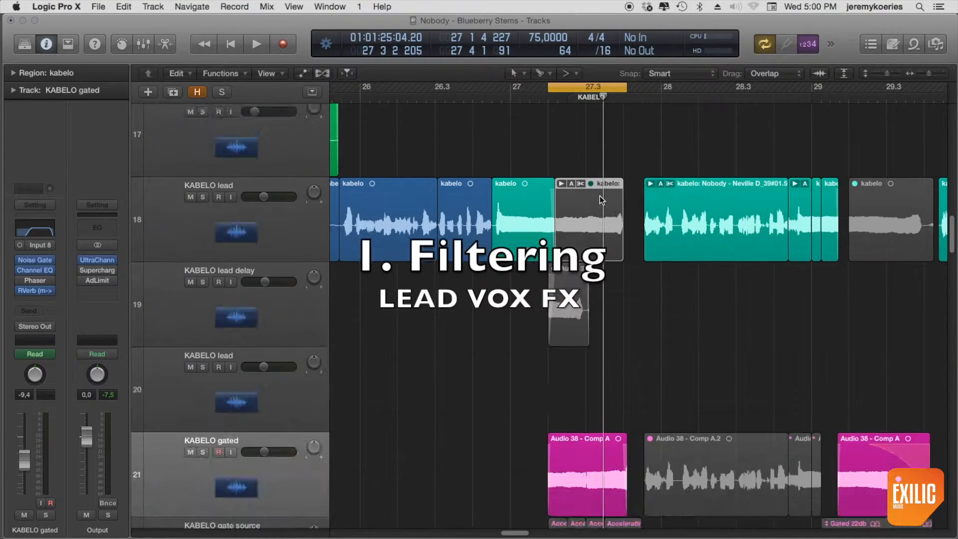
key(super+Up)
key(super+Up)
key(super+Up)
click(586, 298)
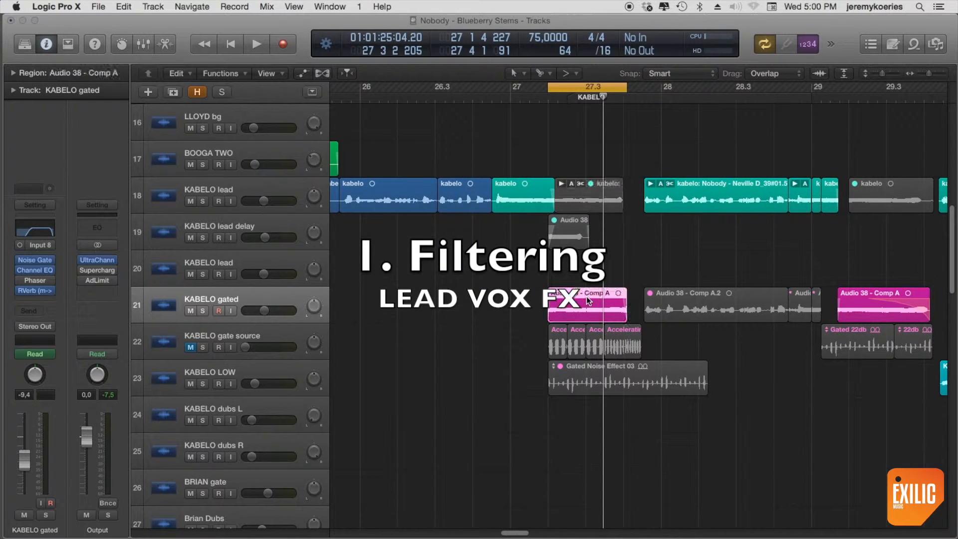
- Extend the cycle back over the preceding teal kabelo region, then audition it while toggling KABELO gated's mute and soloing its selected region
key(space)
key(super+Down)
key(super+Down)
key(ctrl+m)
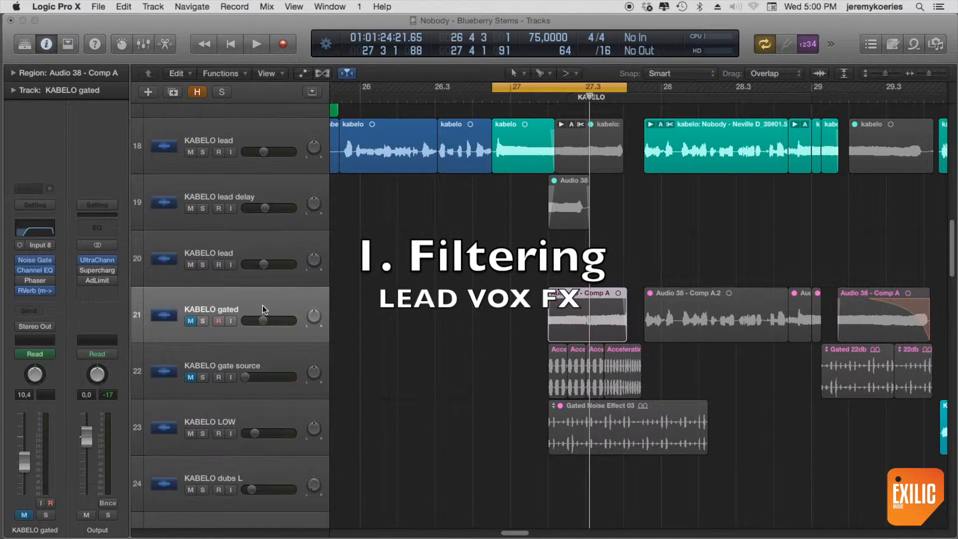
click(192, 319)
key(ctrl+s)
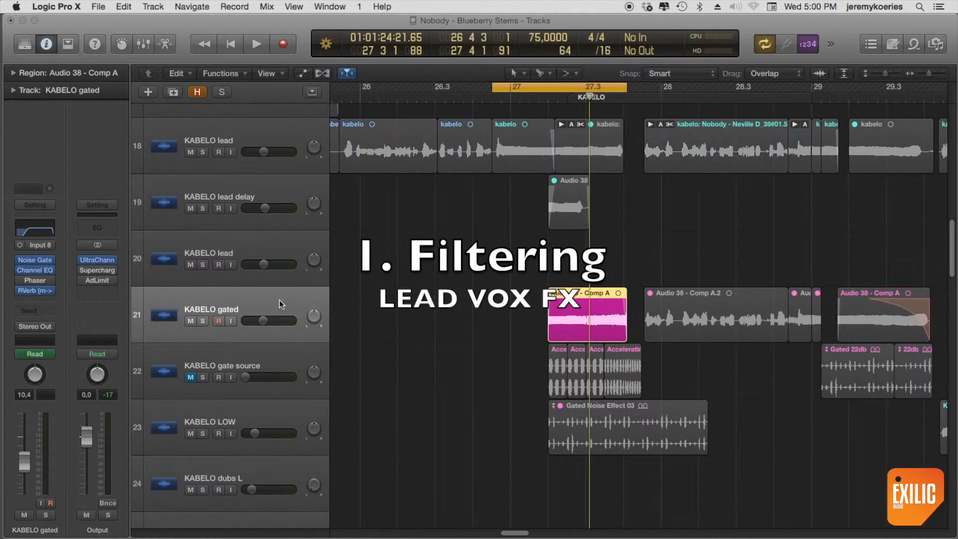
- Open the Channel EQ of the KABELO gated track and watch its curve while the cycled section plays
click(35, 232)
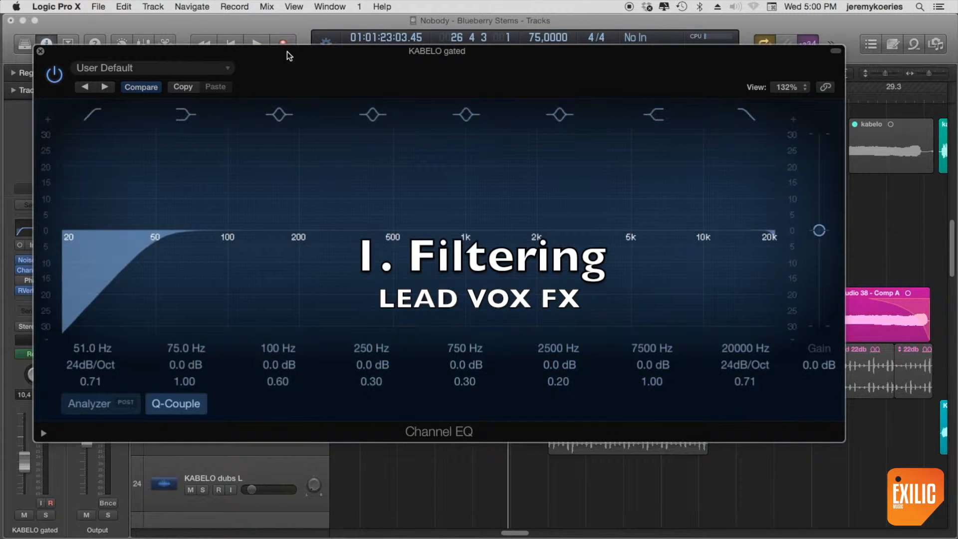
drag(290, 53, 367, 337)
key(space)
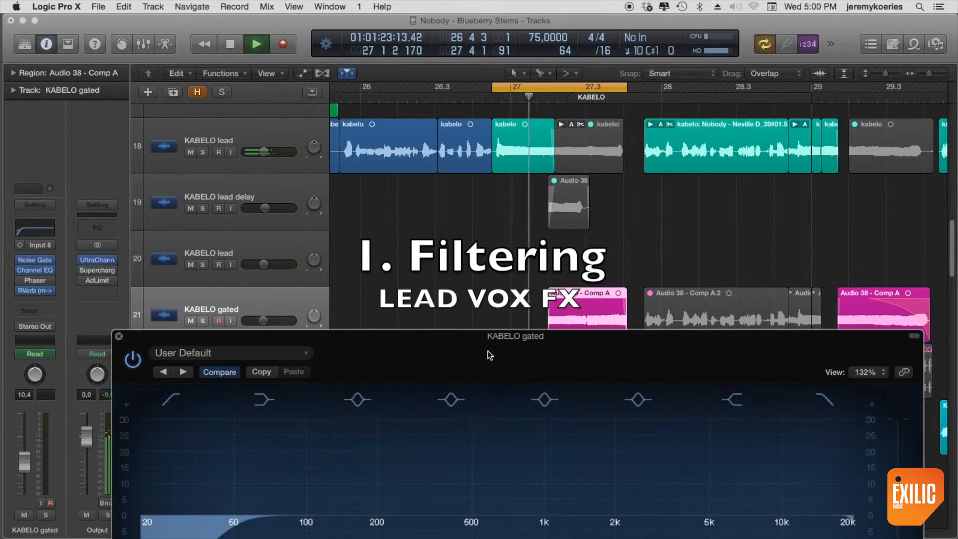
key(super+Up)
drag(493, 337, 465, 142)
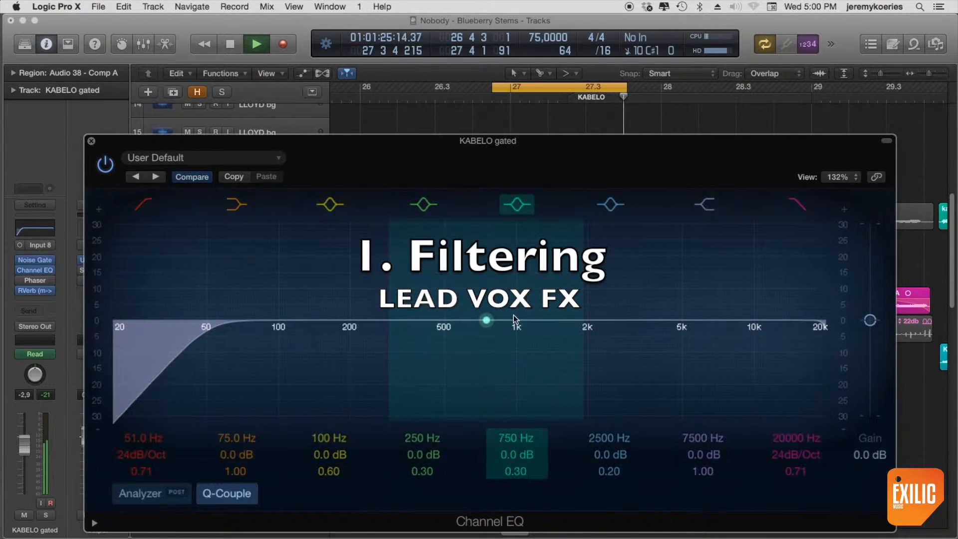
key(space)
- Extend the cycle's end to 28 3 3 161, replay the section while watching the Channel EQ, and close the EQ
drag(628, 91, 761, 92)
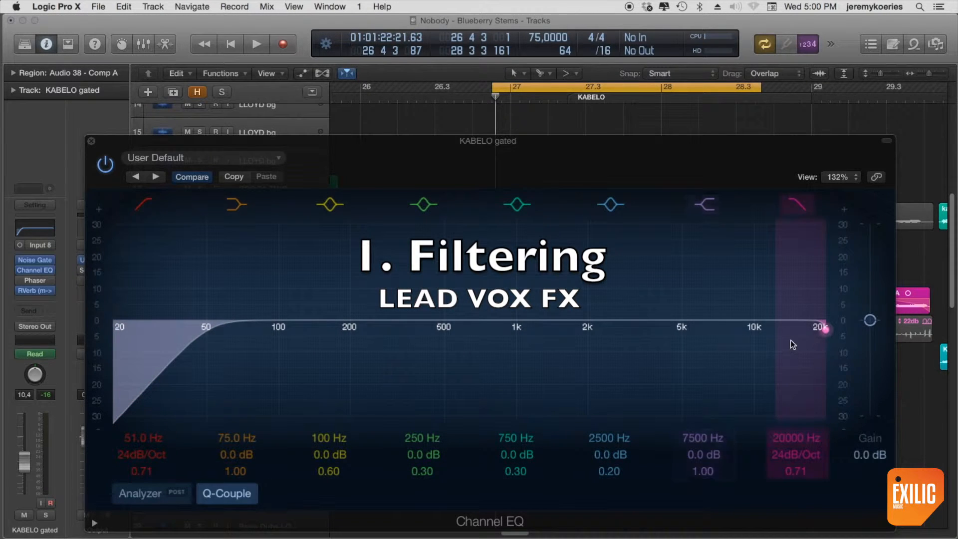
key(space)
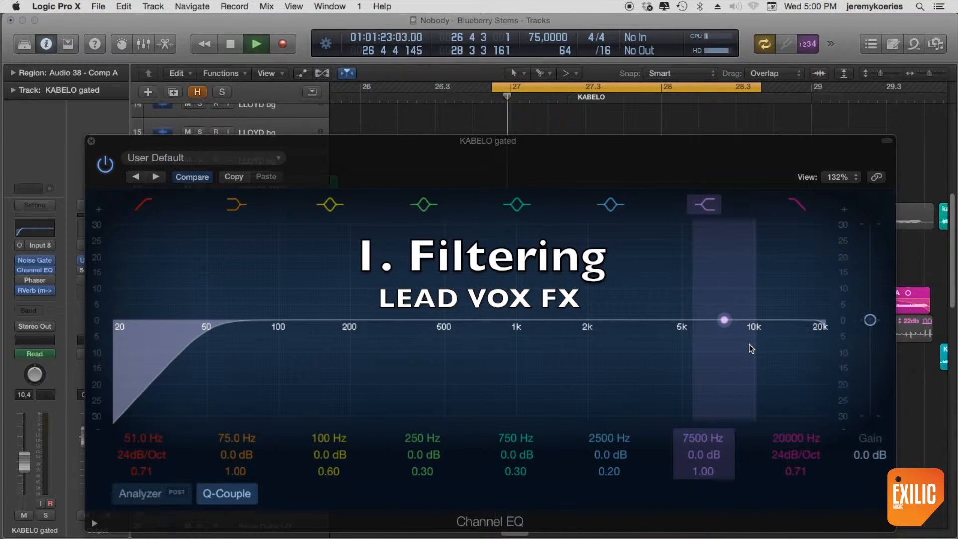
key(space)
click(91, 141)
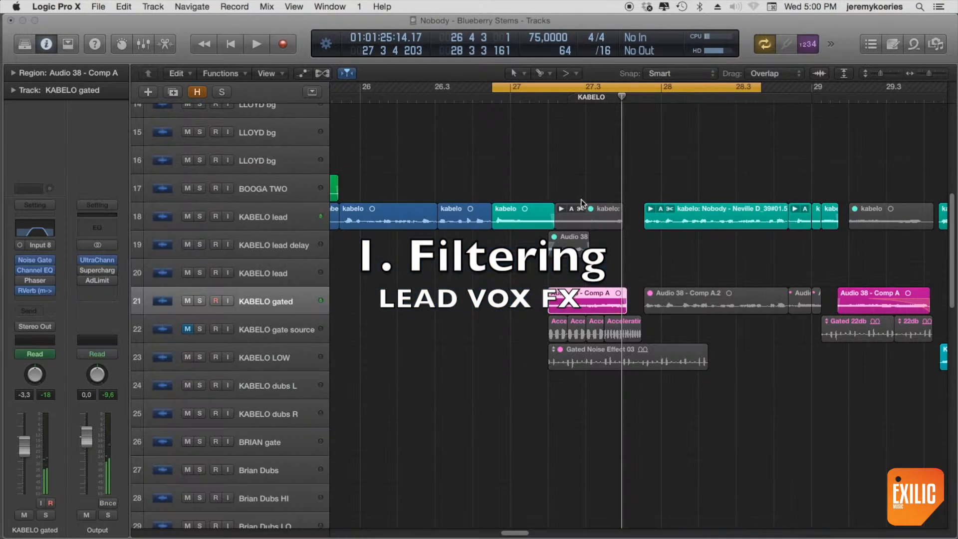
- Examine the Noise Gate settings on the KABELO gated track, then close the plug-in
key(super+Down)
key(super+Down)
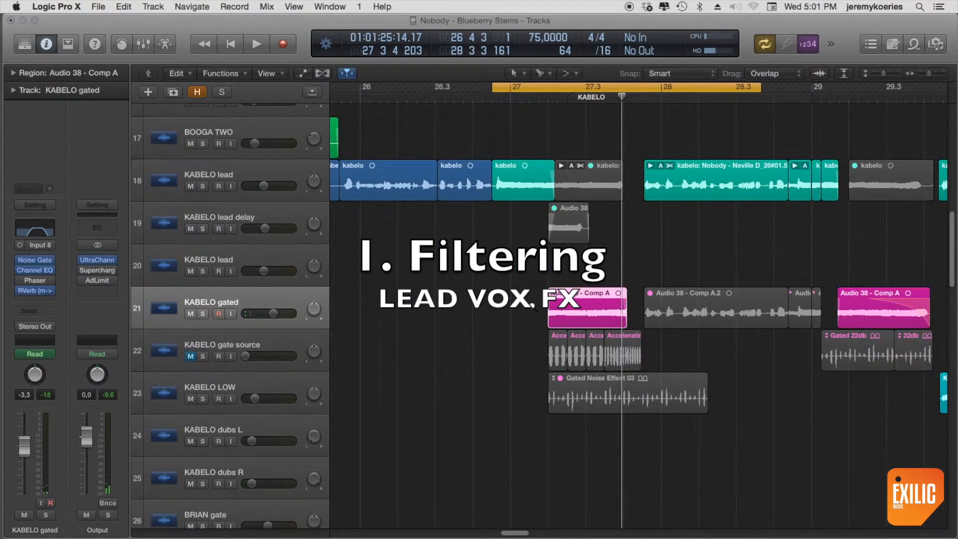
key(super+Down)
key(super+Down)
key(super+Down)
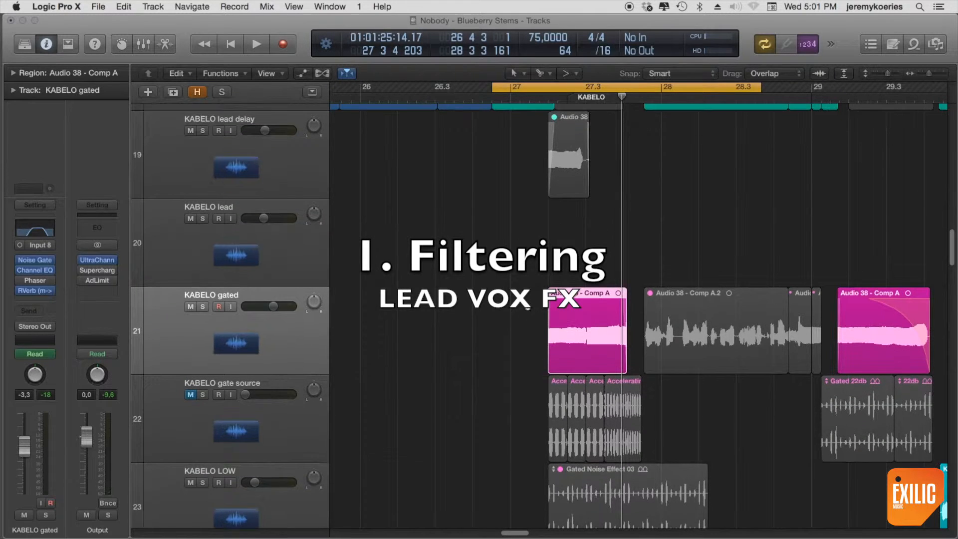
click(36, 260)
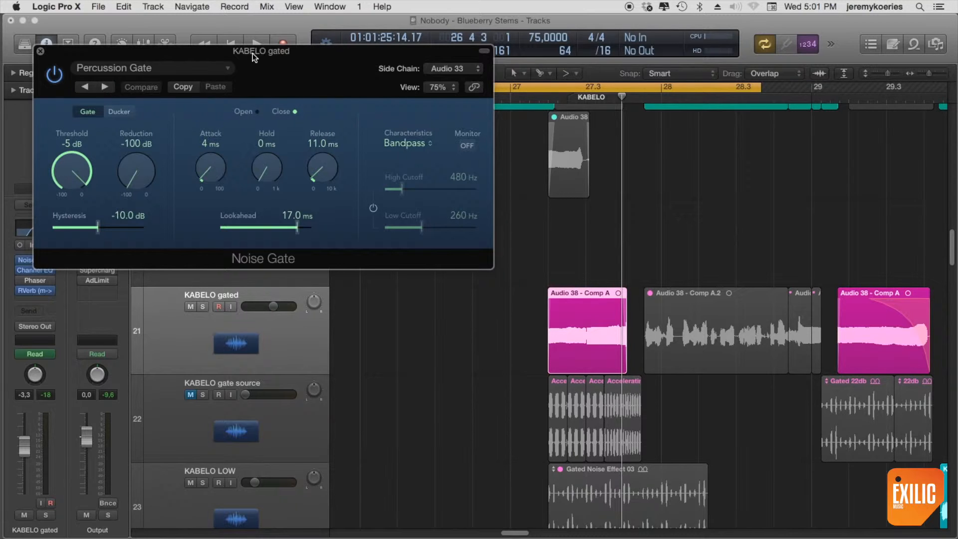
drag(253, 54, 280, 119)
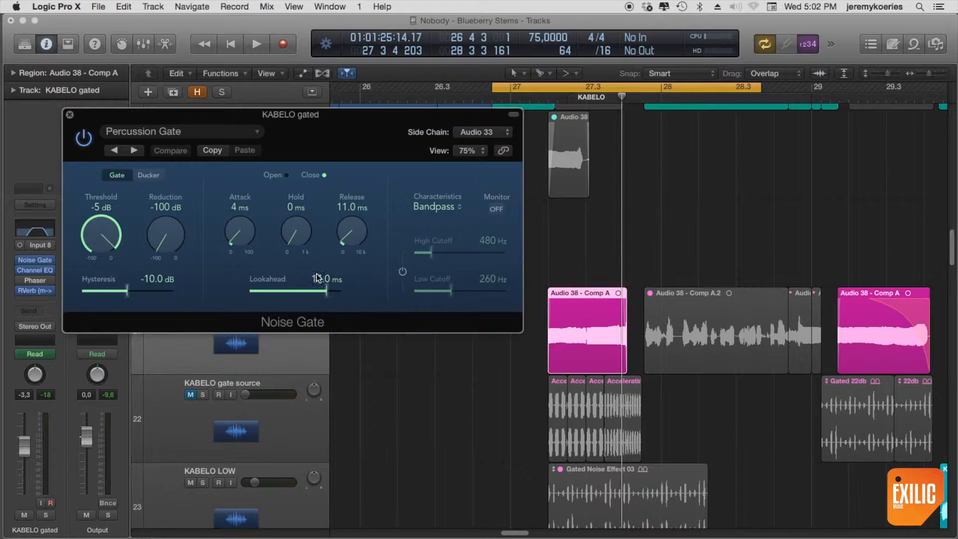
click(69, 114)
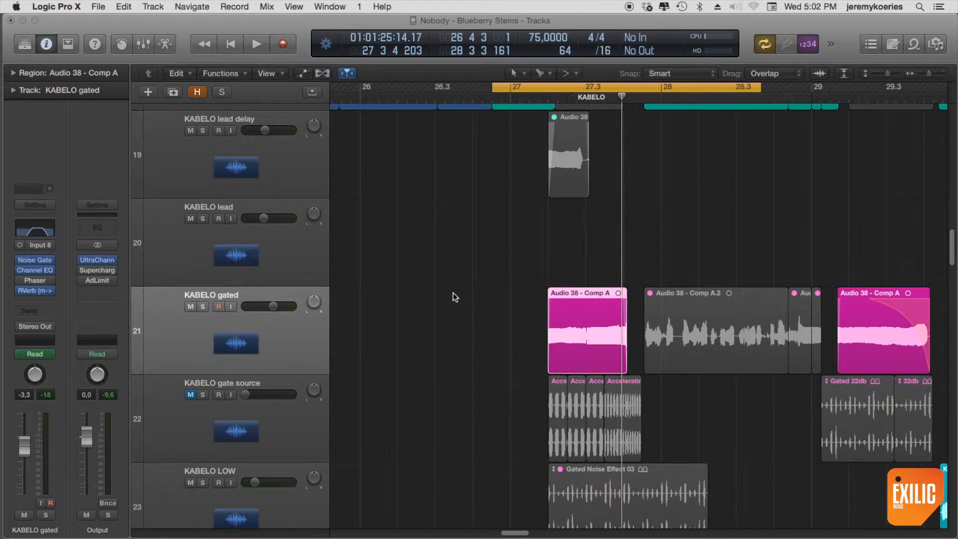
- Reopen the Noise Gate of the KABELO gated track and watch its Open and Close indicators while the cycle plays
click(40, 259)
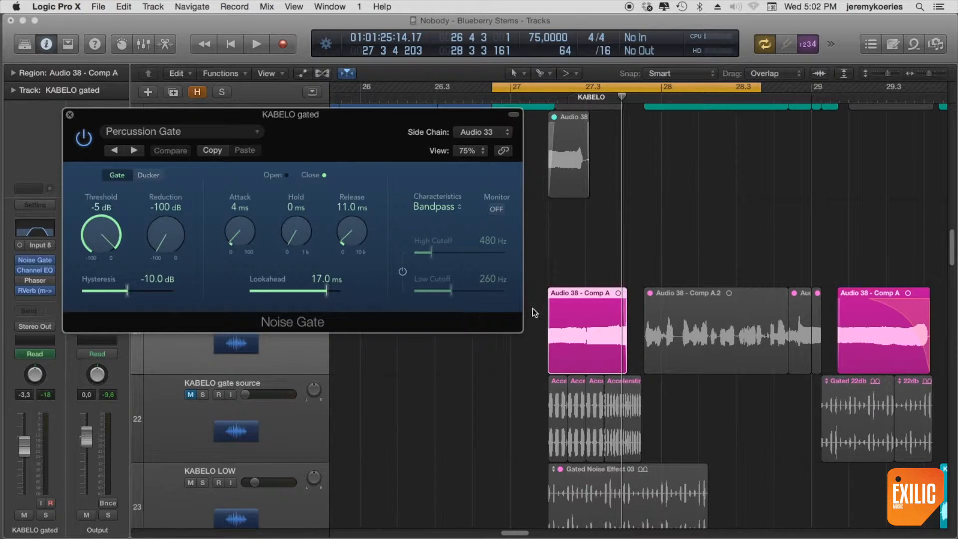
key(space)
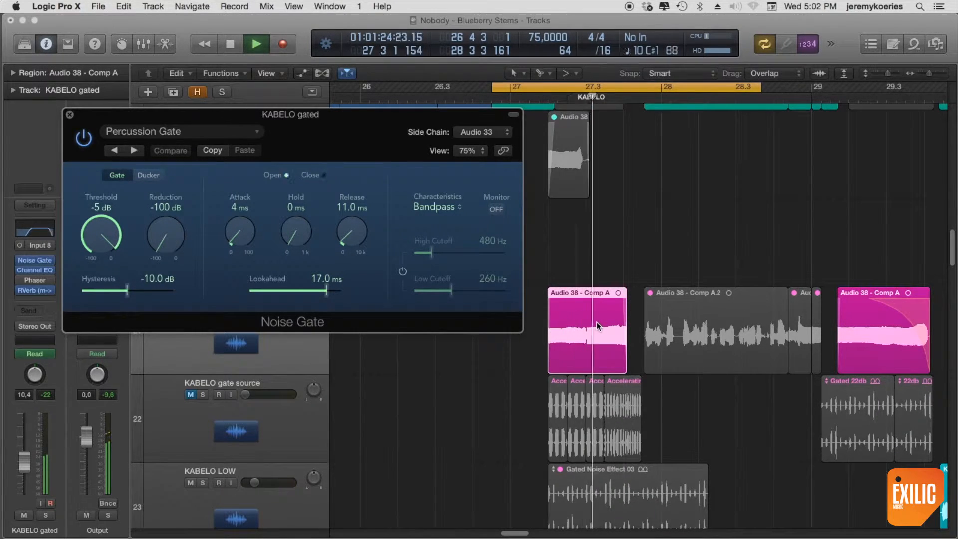
key(space)
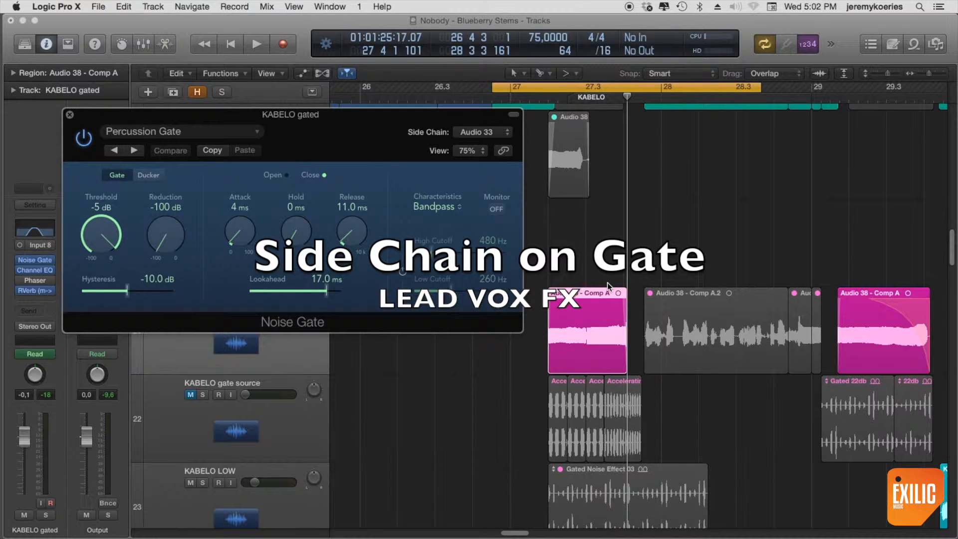
- Set the Noise Gate's side chain source to Audio 33 - KABELO gate source and close the plug-in
click(488, 133)
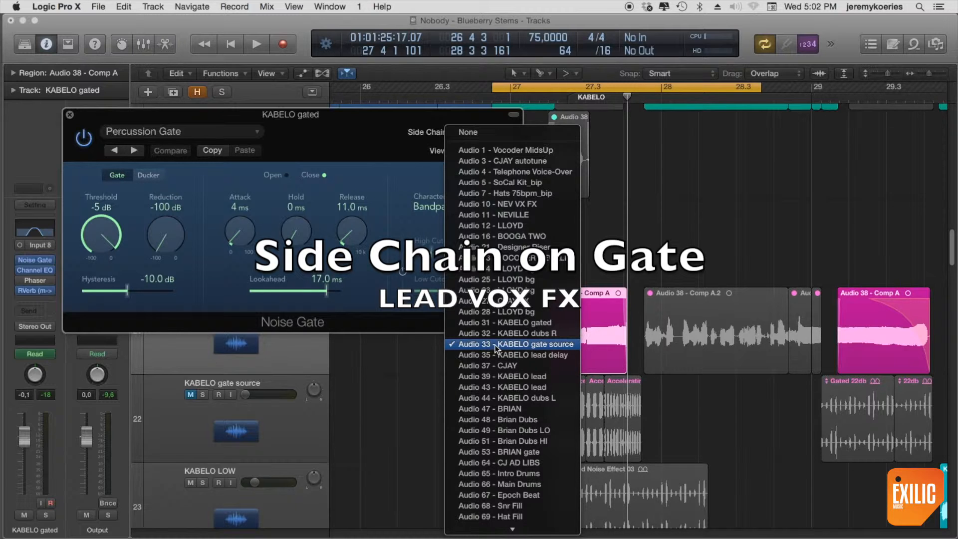
click(537, 346)
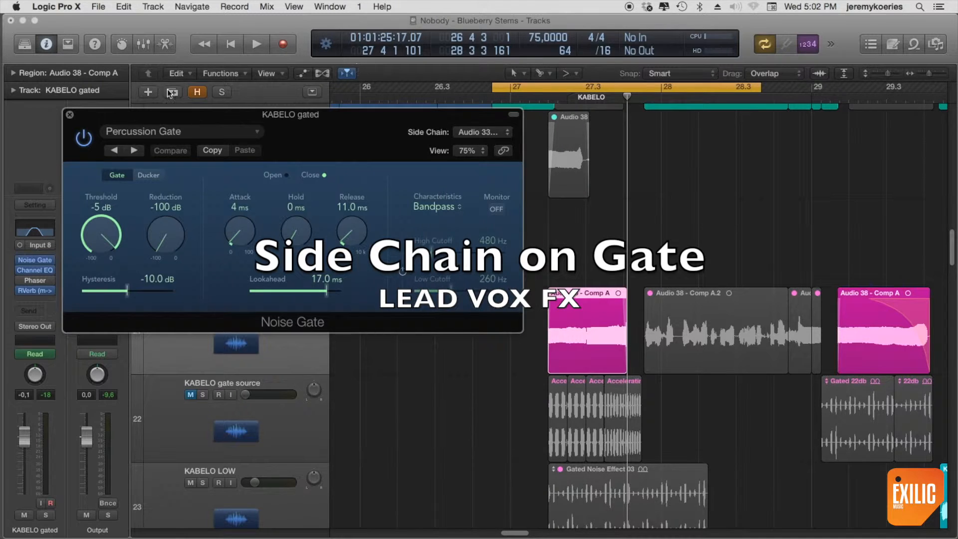
click(69, 115)
- Unmute the KABELO gate source track and keep its four Accelerating regions around bar 27.3 unmuted
click(206, 333)
scroll(205, 333, up, 10)
scroll(205, 333, down, 7)
click(234, 296)
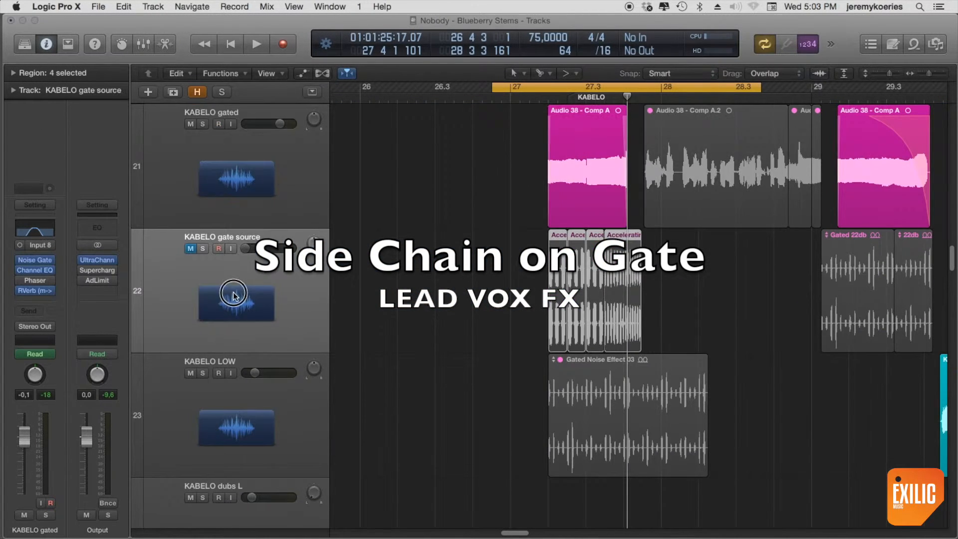
key(super+Down)
key(super+Down)
key(super+Down)
key(super+Down)
key(super+Up)
key(super+Up)
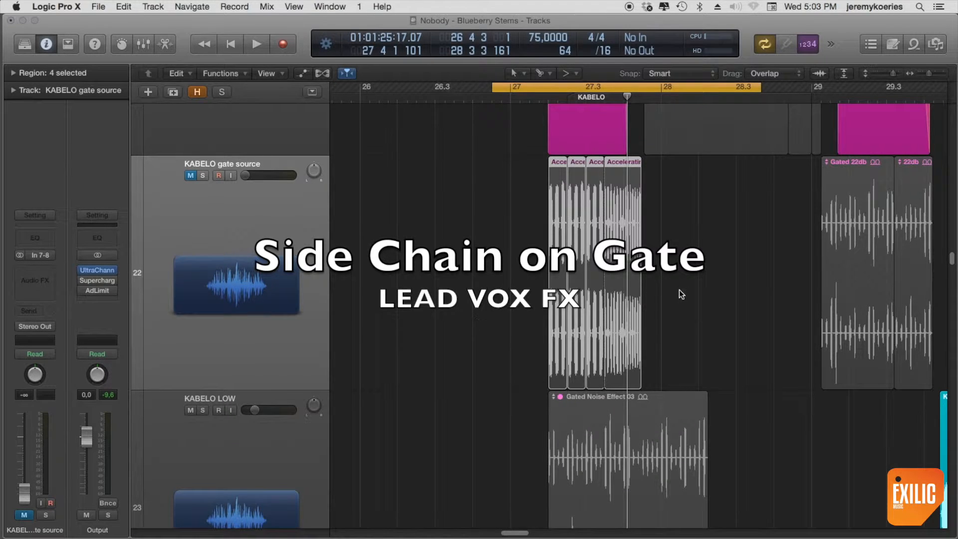
key(m)
click(190, 175)
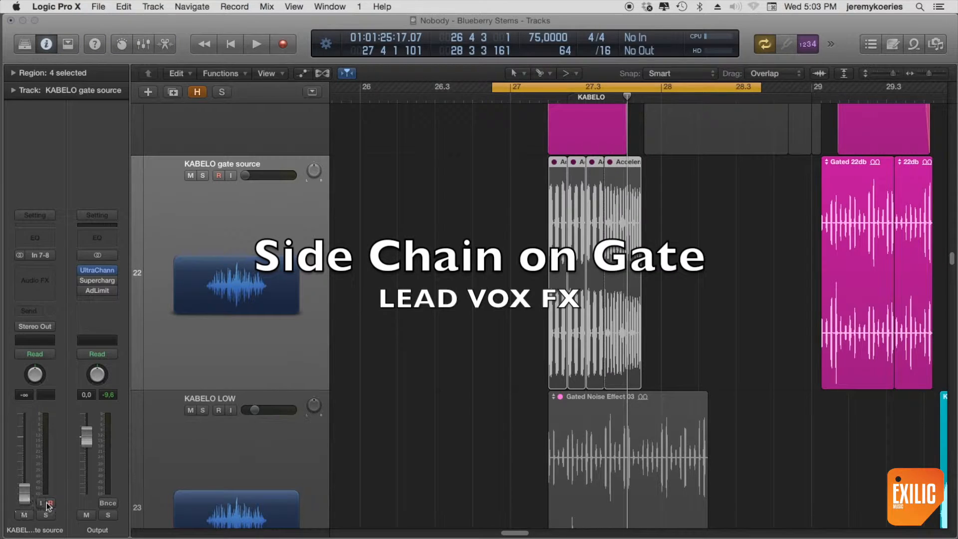
drag(696, 289, 417, 329)
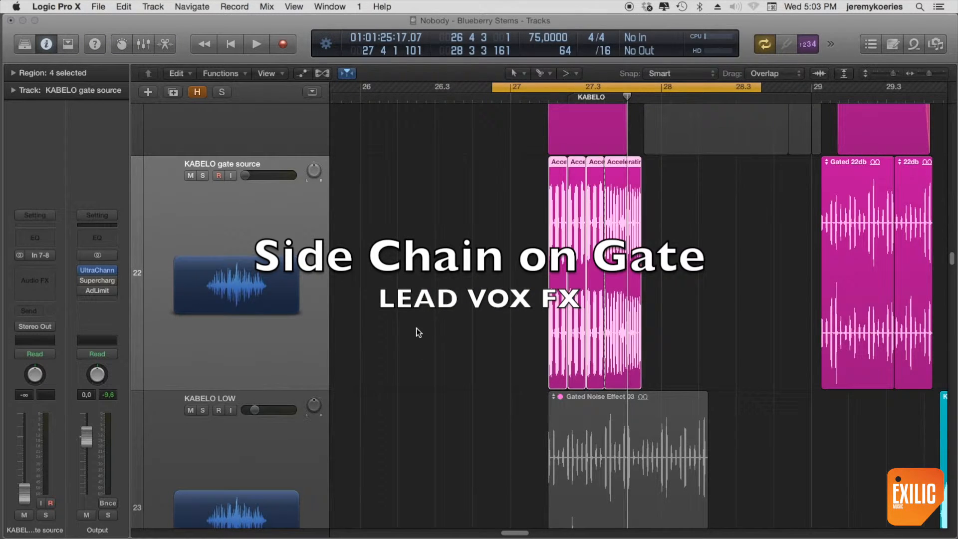
- Solo the four selected Accelerating regions on KABELO gate source and set the cycle to span exactly those regions
click(548, 89)
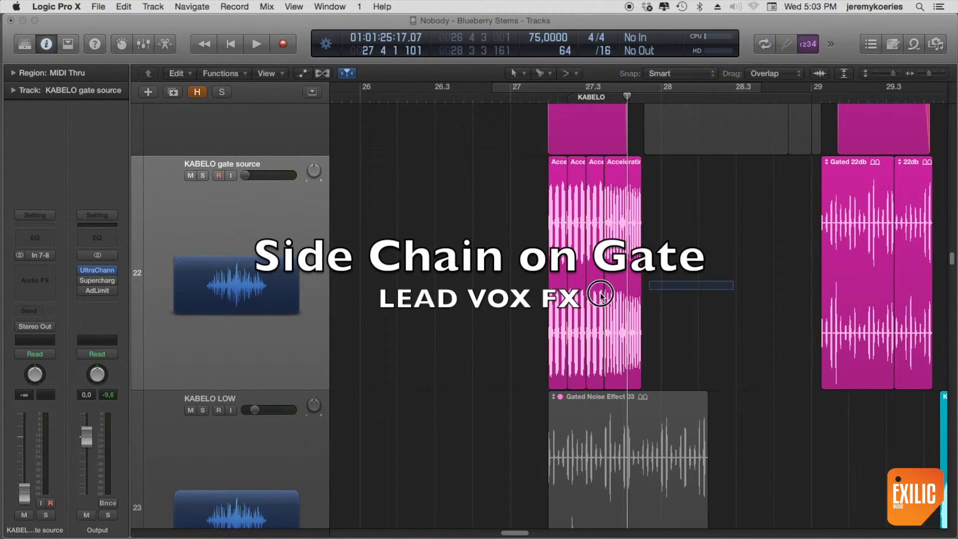
key(ctrl+s)
key(super+u)
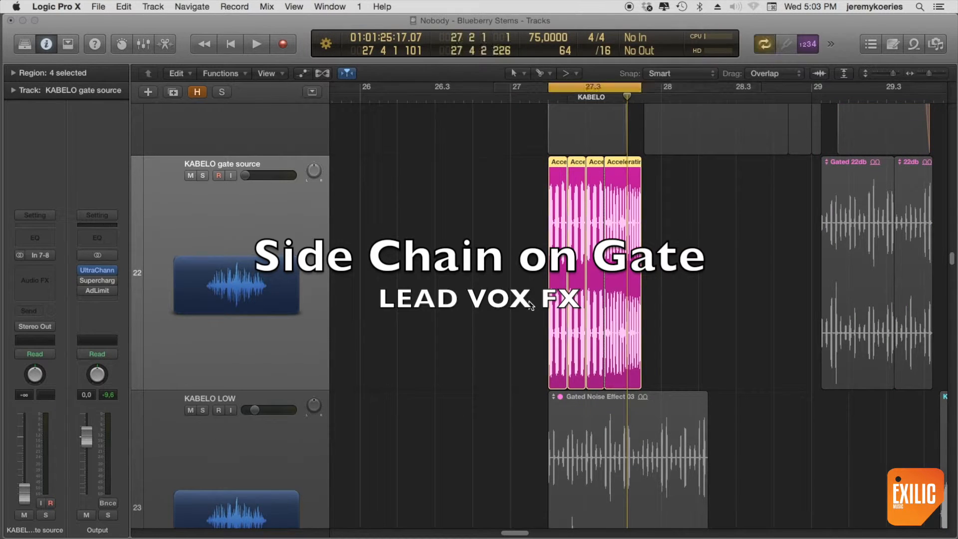
- Raise the KABELO gate source fader to about -11.2 dB and audition the soloed Accelerating regions
key(space)
key(space)
click(249, 320)
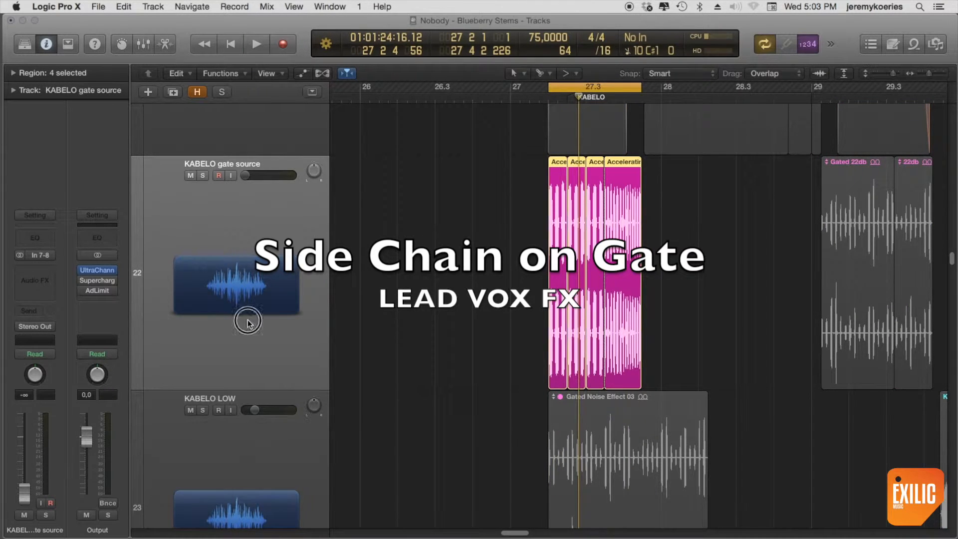
drag(24, 493, 22, 450)
key(space)
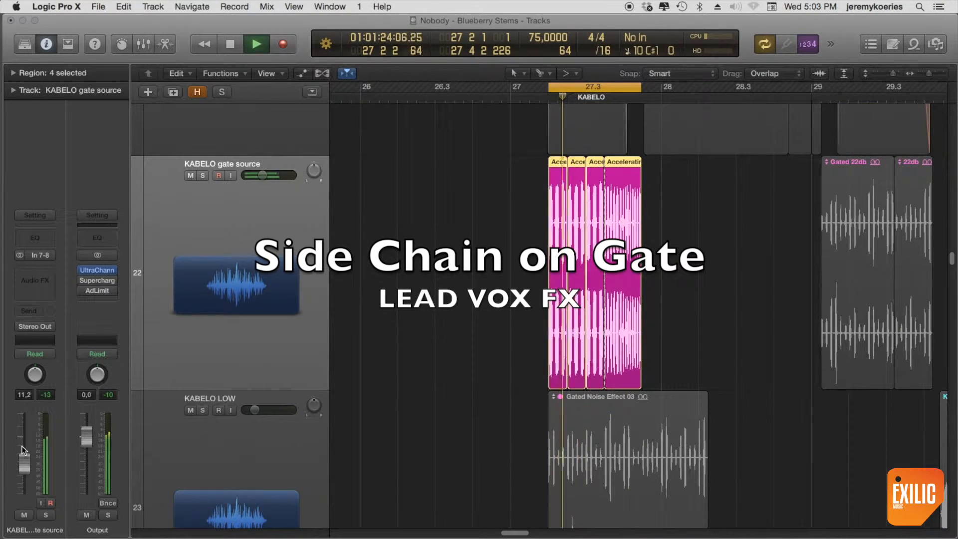
key(space)
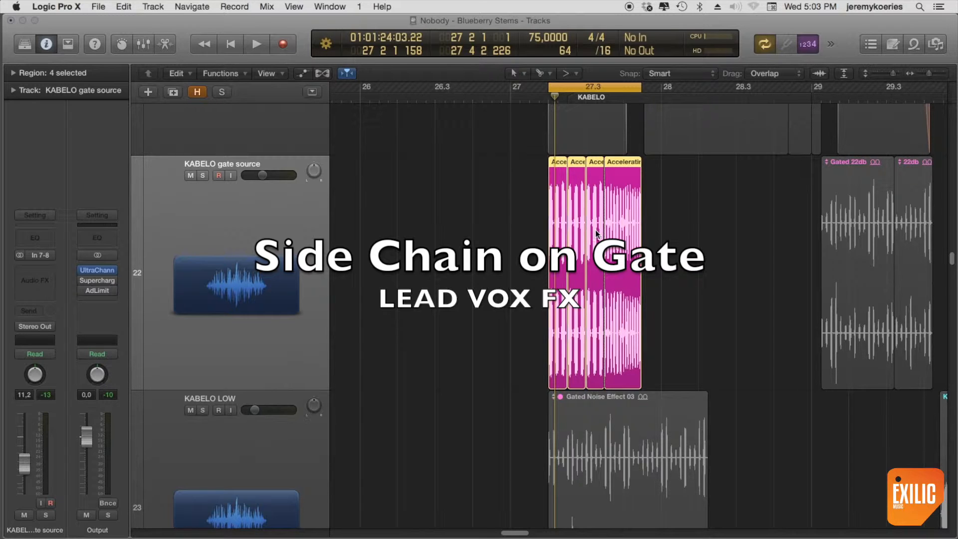
- Extend the cycle's end to 28 2 1 1 and replay the soloed gate source regions
drag(641, 89, 699, 103)
key(space)
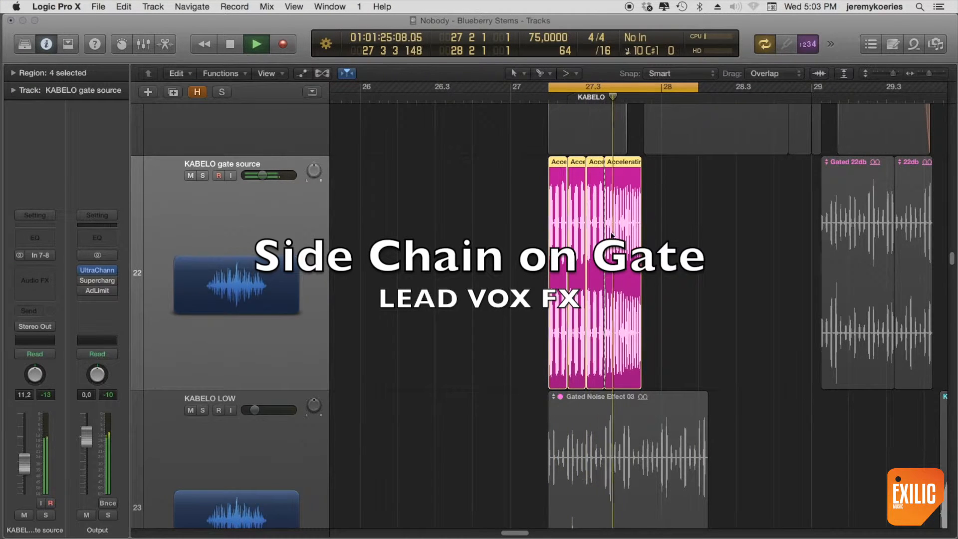
key(space)
- Lower the KABELO gate source fader all the way to minus infinity and turn off the region solo
drag(25, 467, 16, 536)
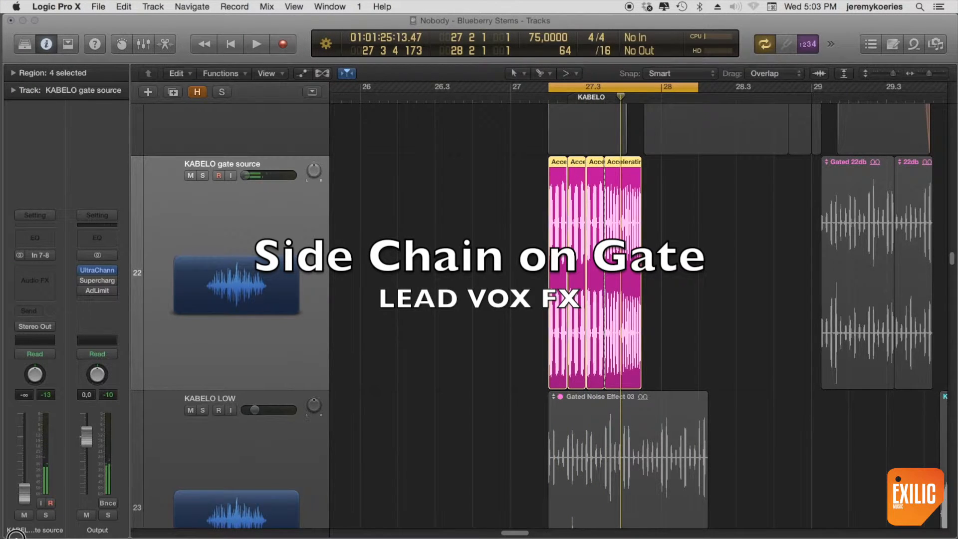
scroll(293, 284, up, 5)
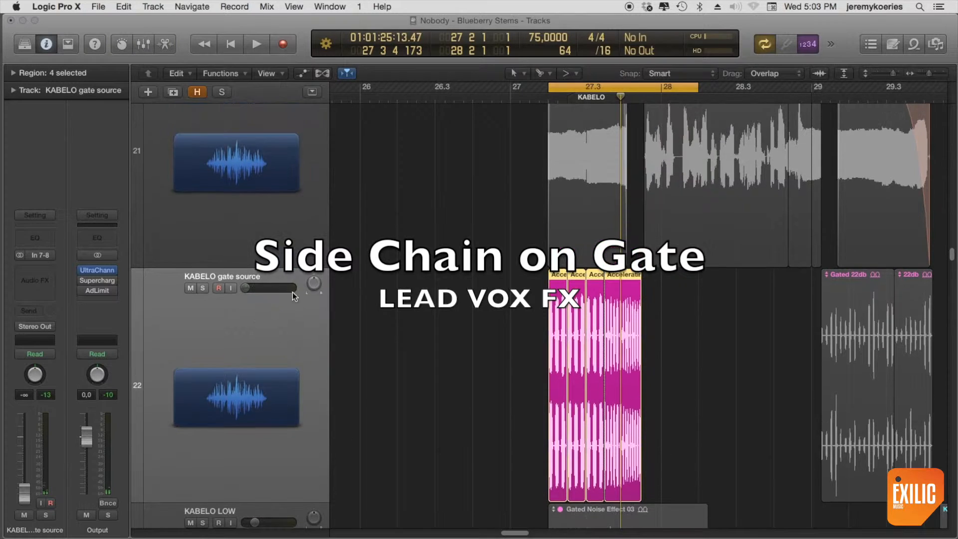
scroll(296, 322, down, 4)
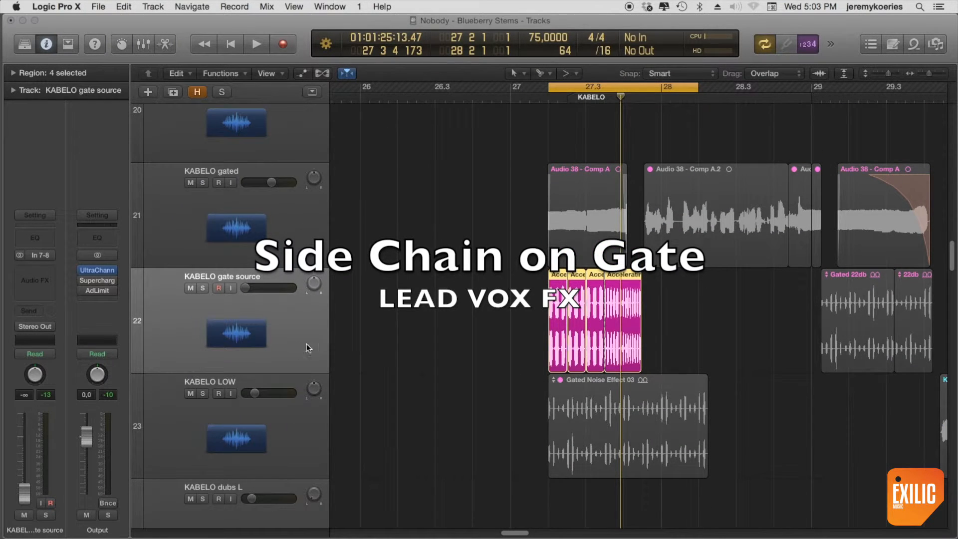
key(ctrl+s)
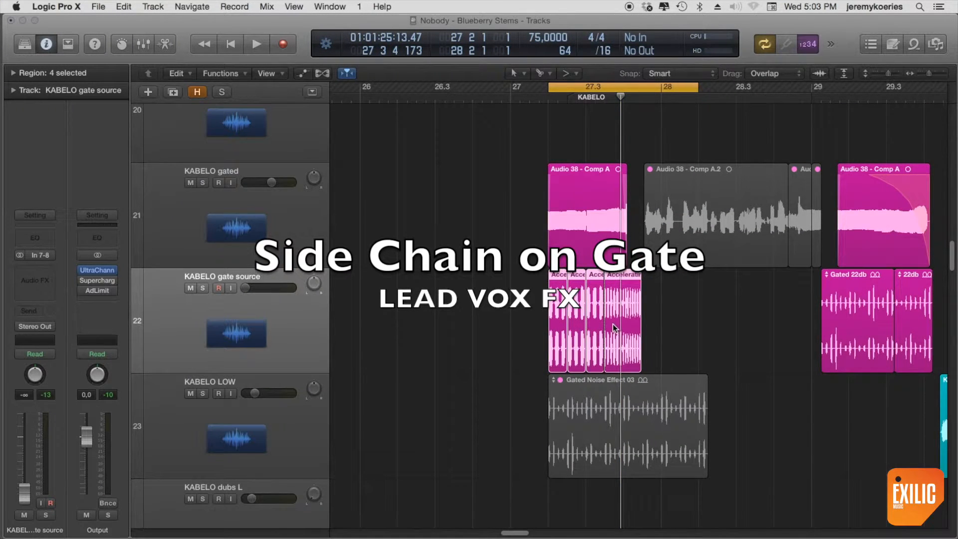
- Play the gated section, move the cycle to 29 1 3 81 through 30 1 3 81, and play that second section
key(space)
key(space)
click(633, 89)
drag(632, 89, 917, 91)
key(space)
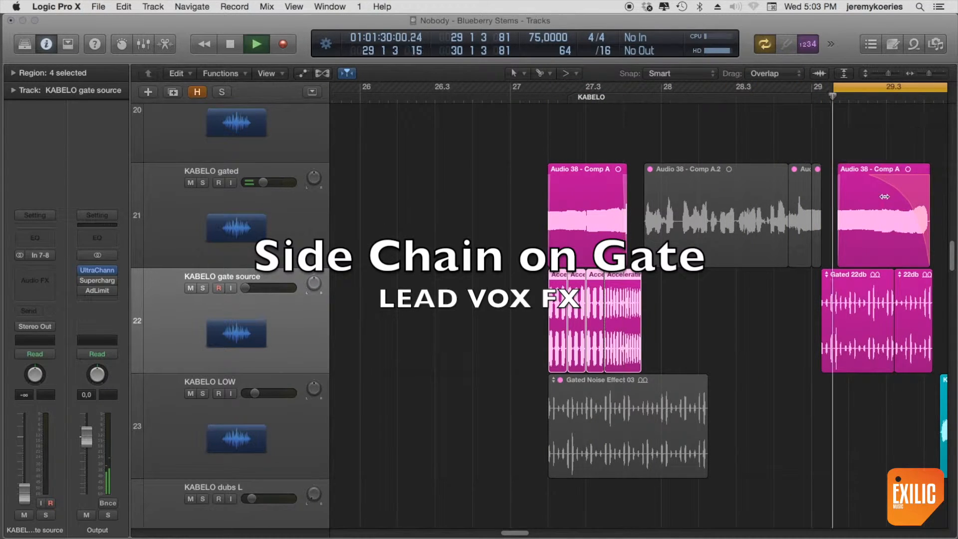
key(space)
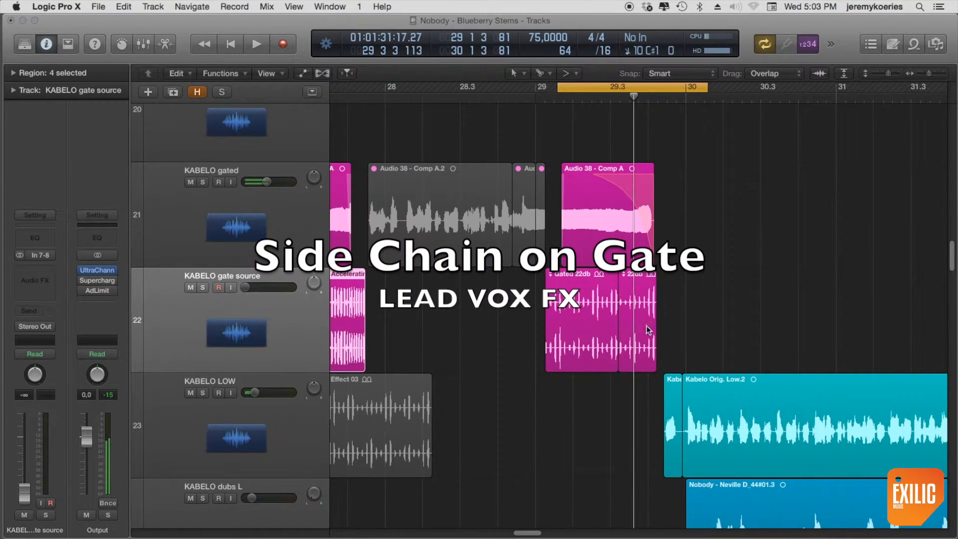
- Solo the Gated 22db region on KABELO gate source, audition it within the cycle, and turn the solo off
click(600, 330)
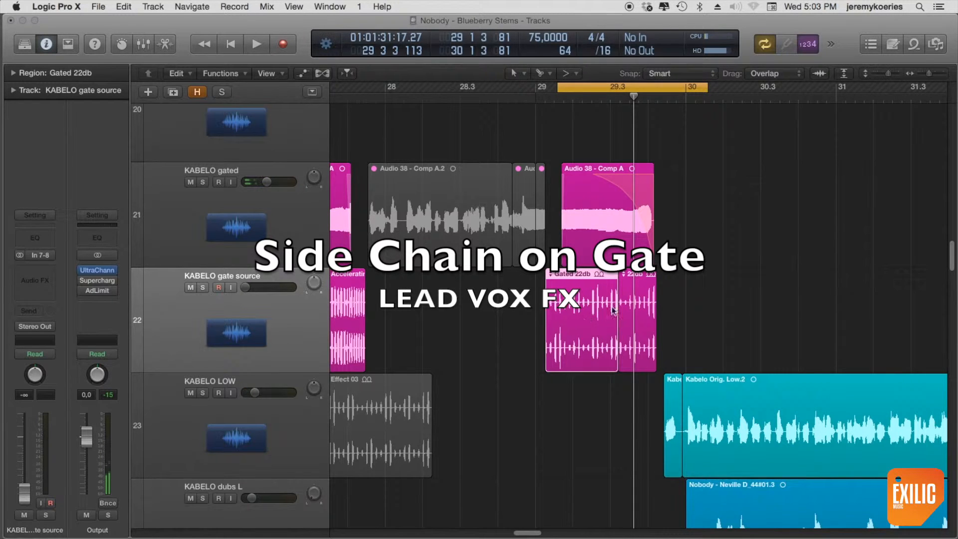
key(ctrl+s)
key(super+Down)
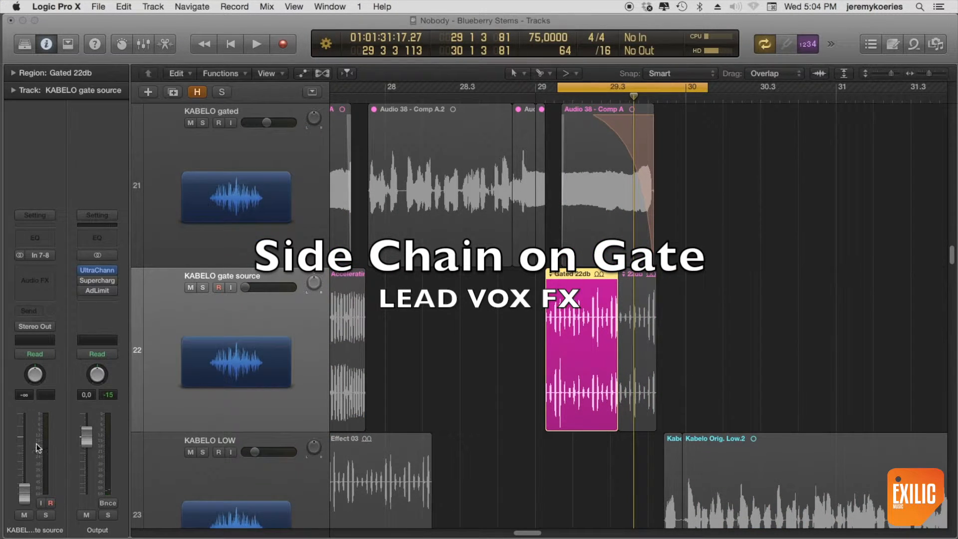
mouse_move(15, 494)
mouse_down()
mouse_move(29, 456)
mouse_move(24, 495)
mouse_up()
key(space)
key(space)
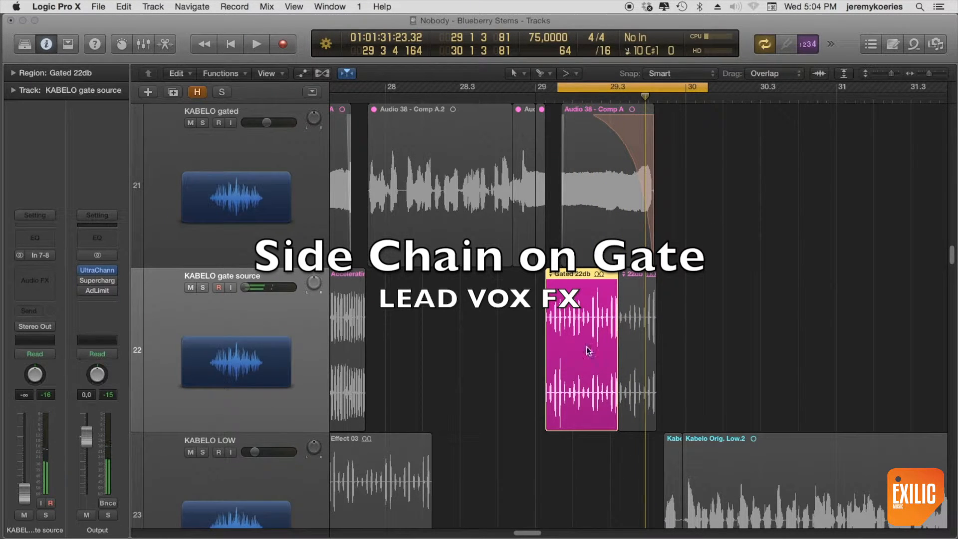
key(ctrl+s)
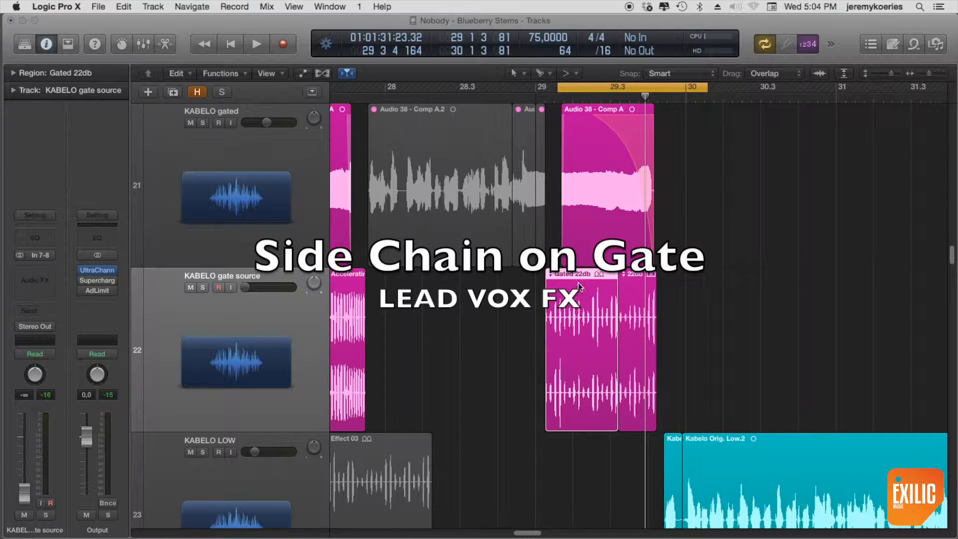
- Select the last Audio 38 - Comp A region on KABELO gated, audition it gated, and solo the region
click(616, 218)
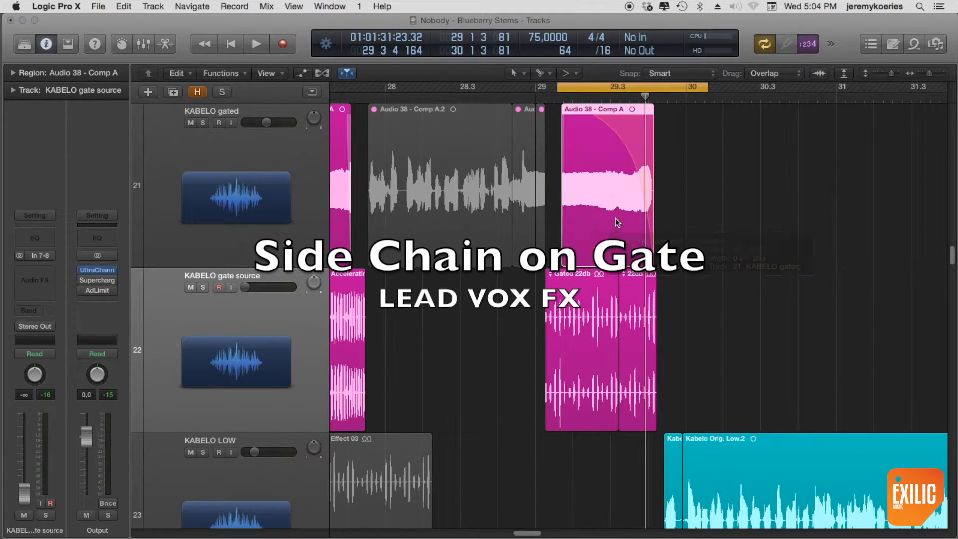
key(space)
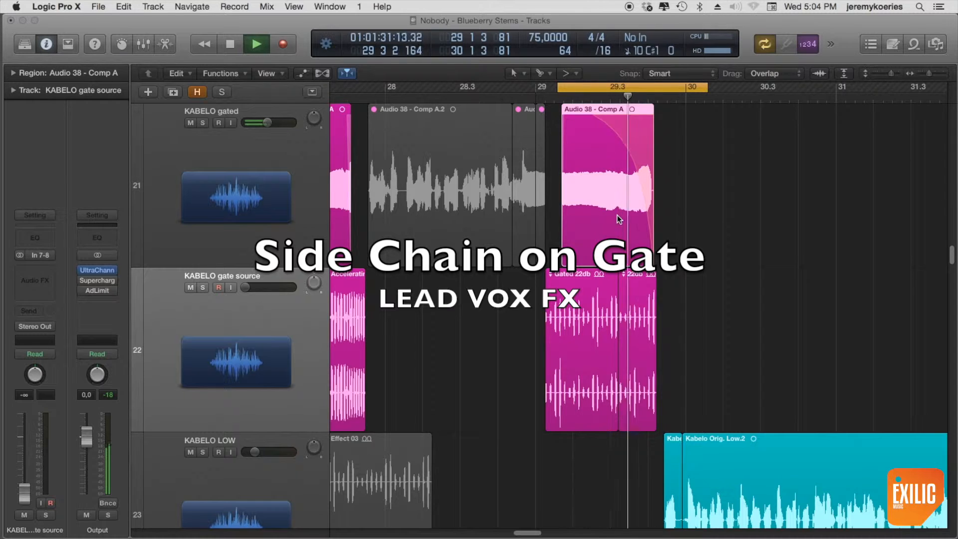
key(space)
drag(786, 167, 632, 210)
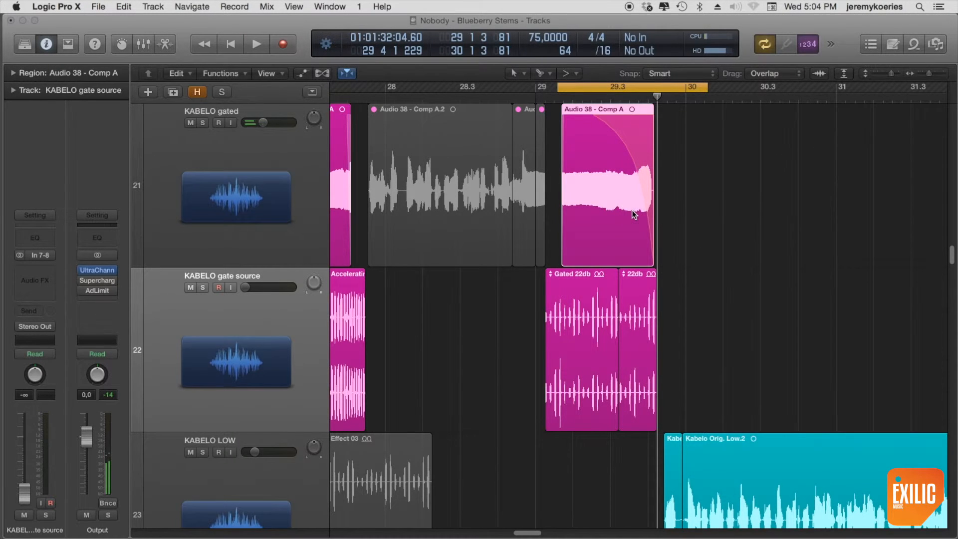
key(ctrl+s)
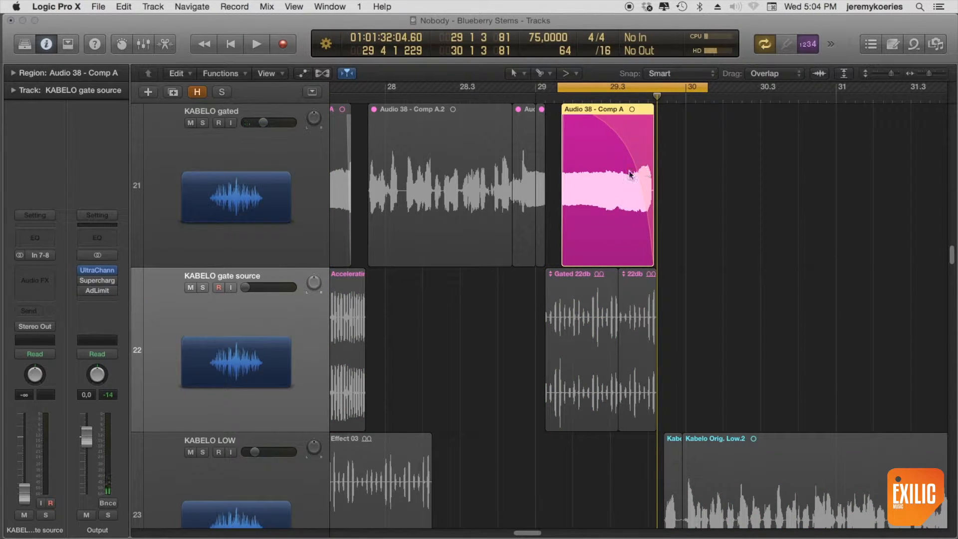
- Check the fade type at the end of the last Audio 38 - Comp A region on KABELO gated, then dismiss the options unchanged
scroll(456, 211, left, 5)
click(487, 216)
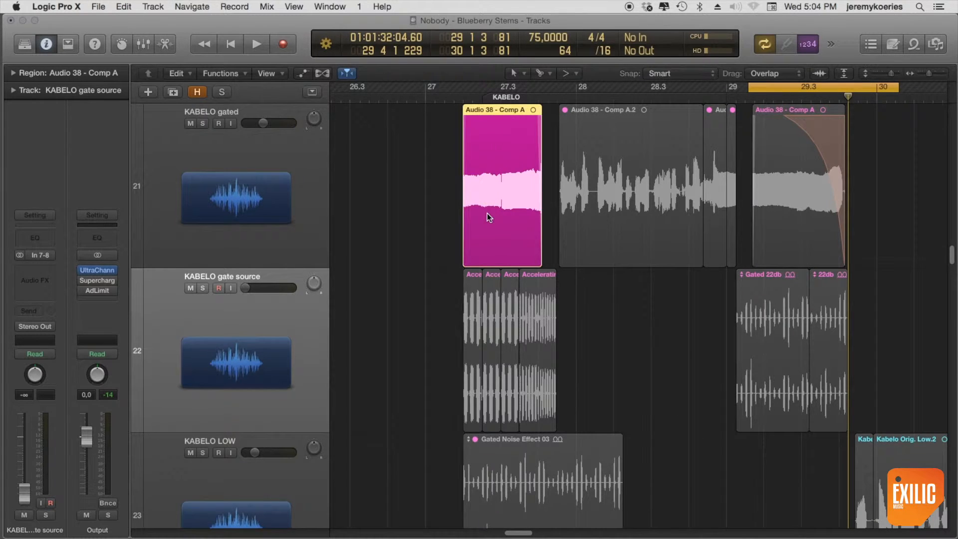
double_click(487, 216)
scroll(589, 205, right, 5)
drag(524, 375, 546, 528)
drag(772, 202, 695, 219)
key(super+Right)
key(super+Right)
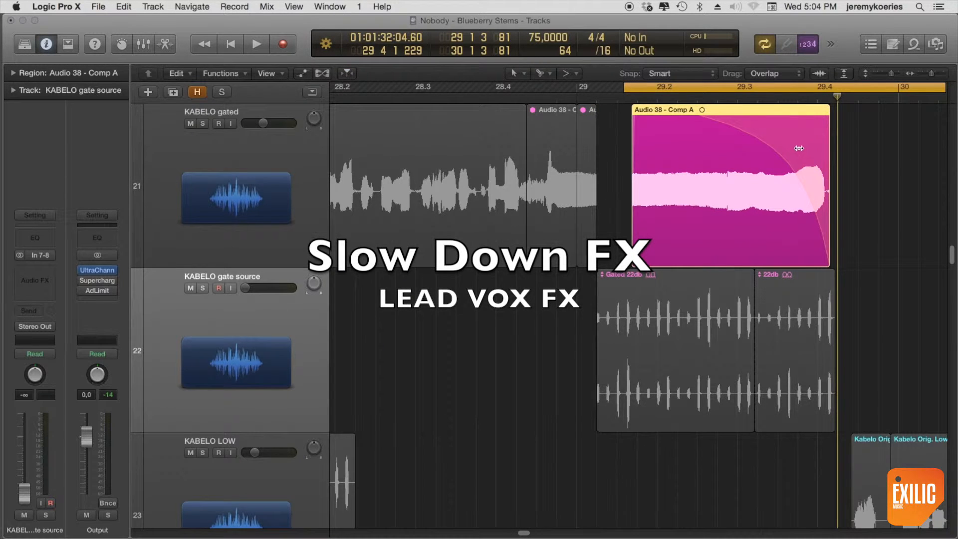
right_click(799, 148)
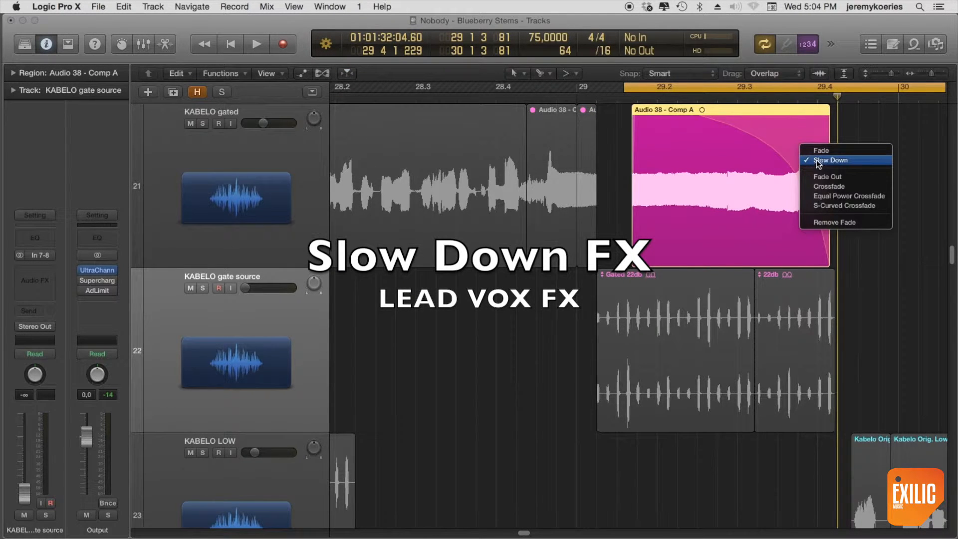
click(472, 366)
- Play the slow-down region, turn off its solo, and select it together with the Gated 22db and 22db regions below
key(space)
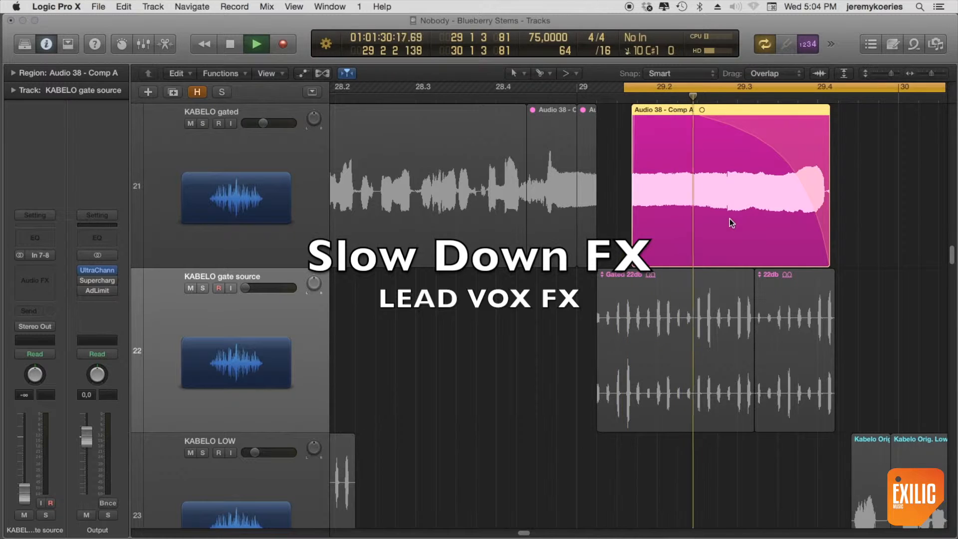
key(ctrl+s)
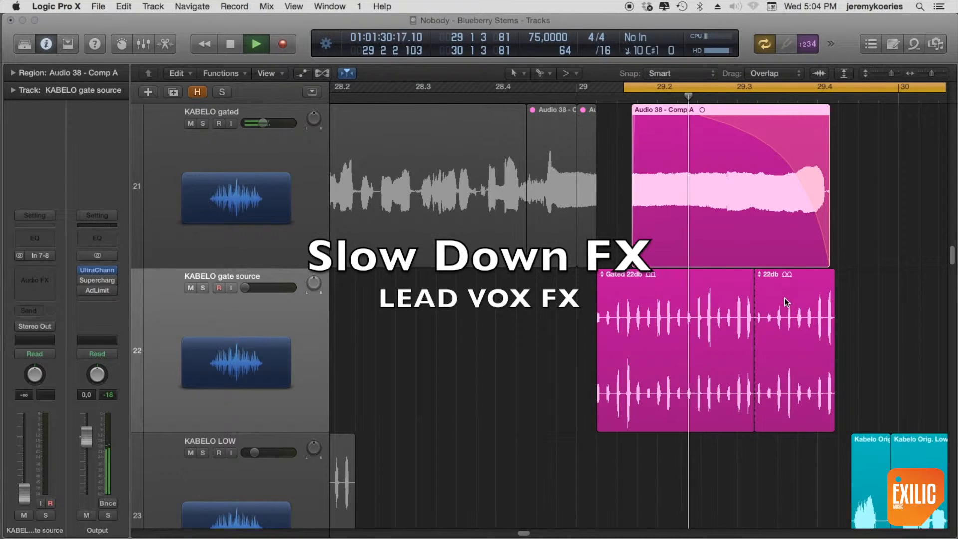
drag(871, 215, 616, 353)
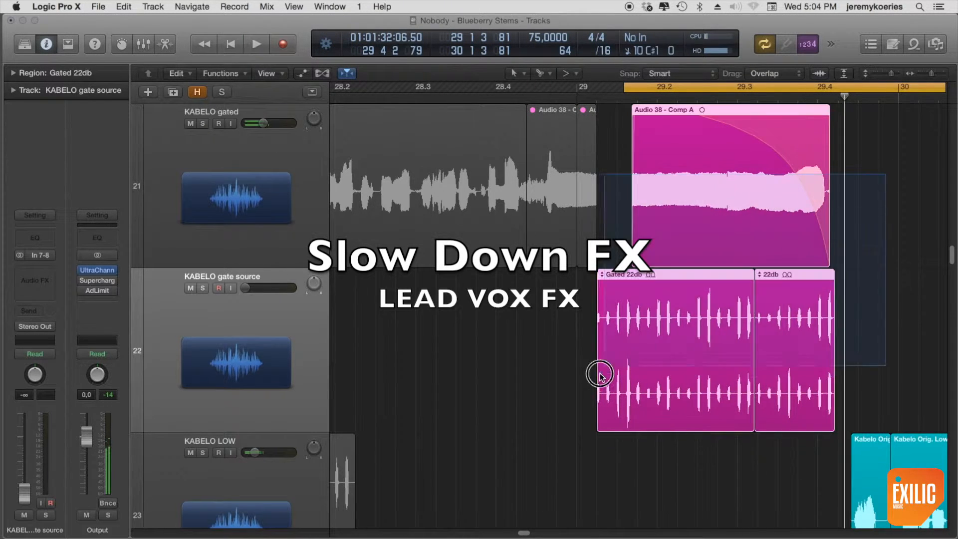
- Solo the selected slow-down region with the Gated 22db and 22db regions and audition them together within the cycle
key(ctrl+s)
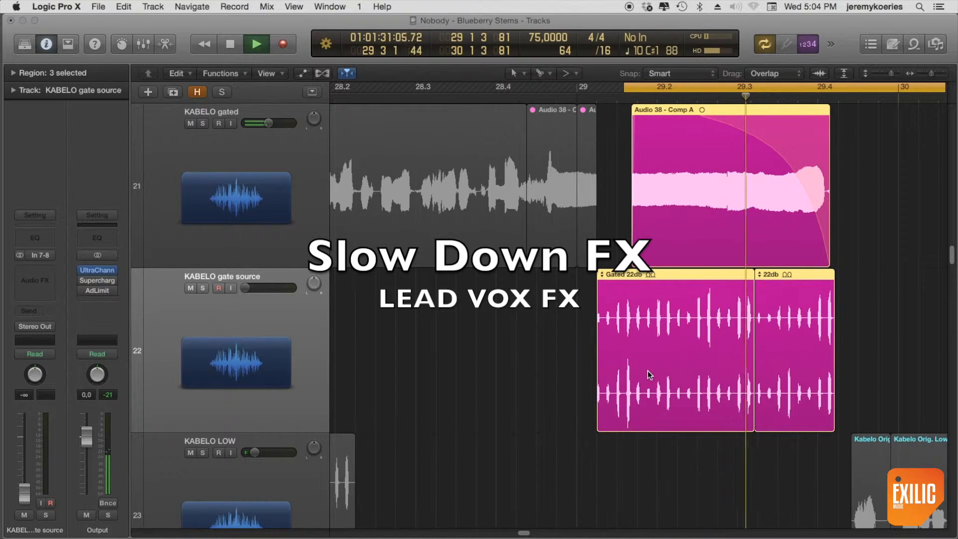
key(space)
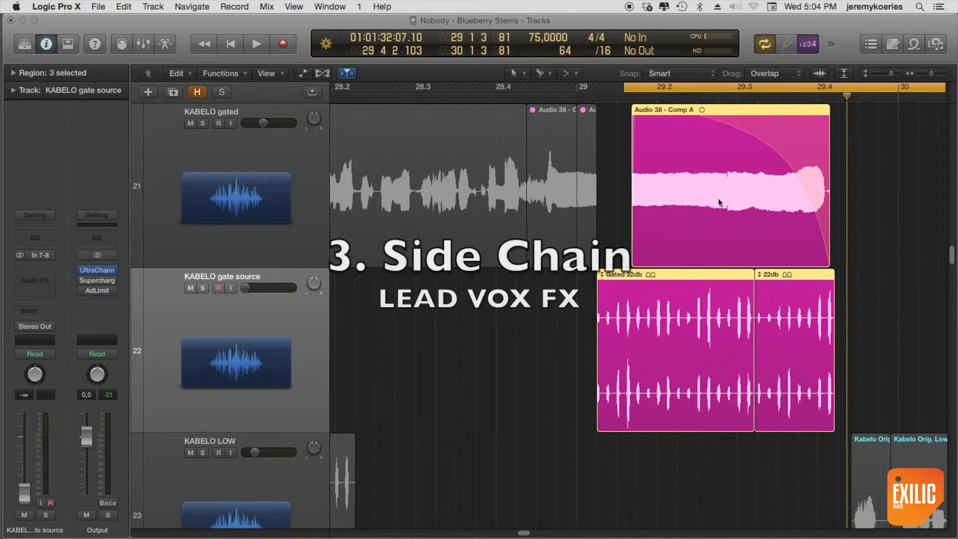
key(space)
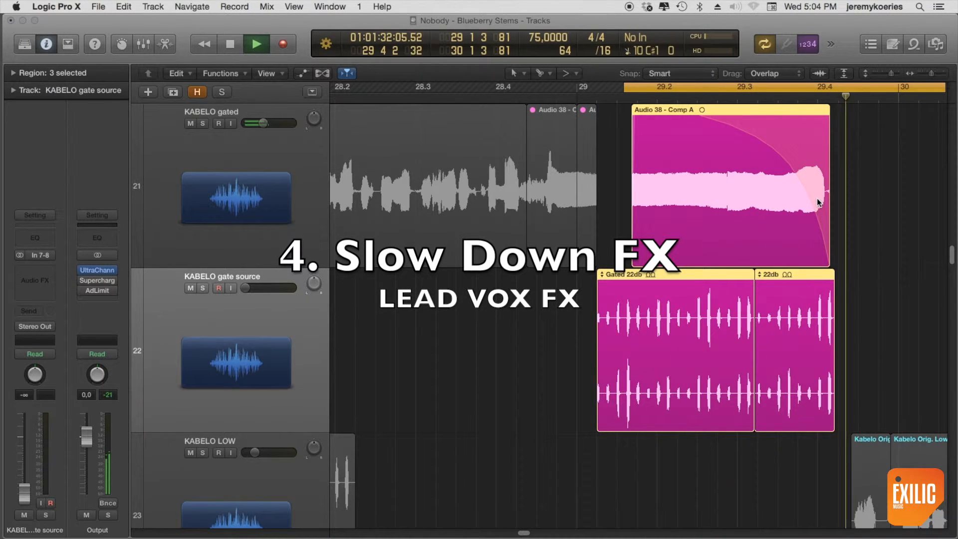
key(space)
- Turn off the region solo and the cycle range, and bring the whole arrangement into view
key(z)
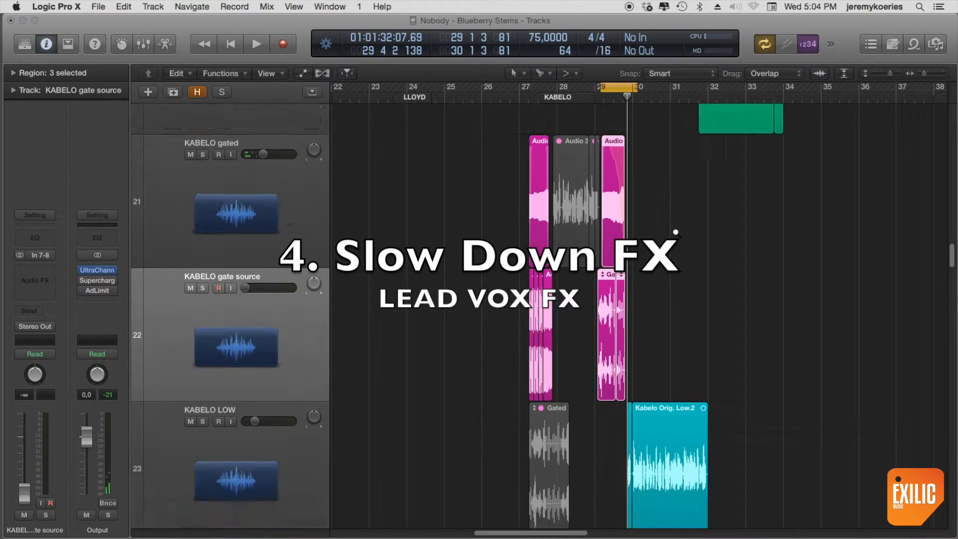
click(613, 87)
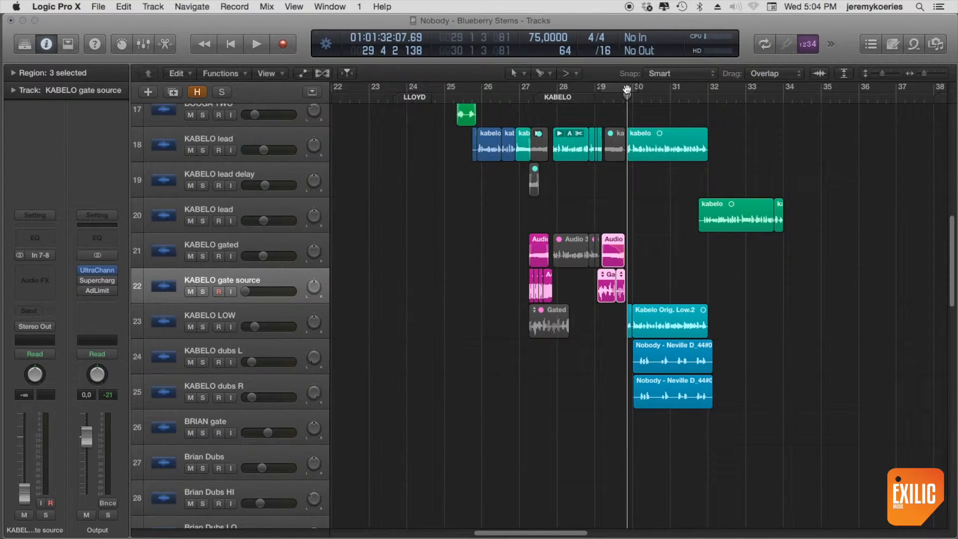
scroll(725, 311, left, 5)
scroll(718, 304, down, 5)
scroll(717, 303, down, 5)
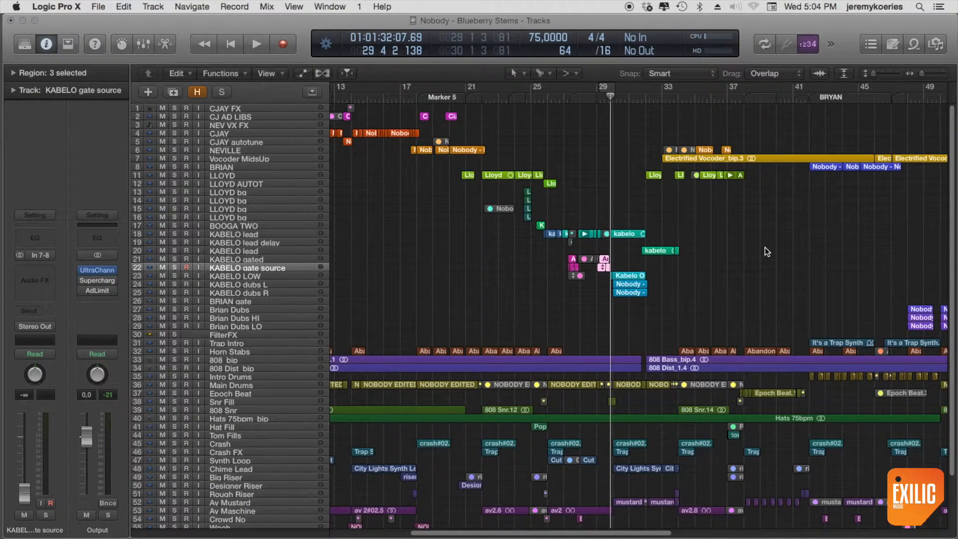
scroll(765, 247, left, 5)
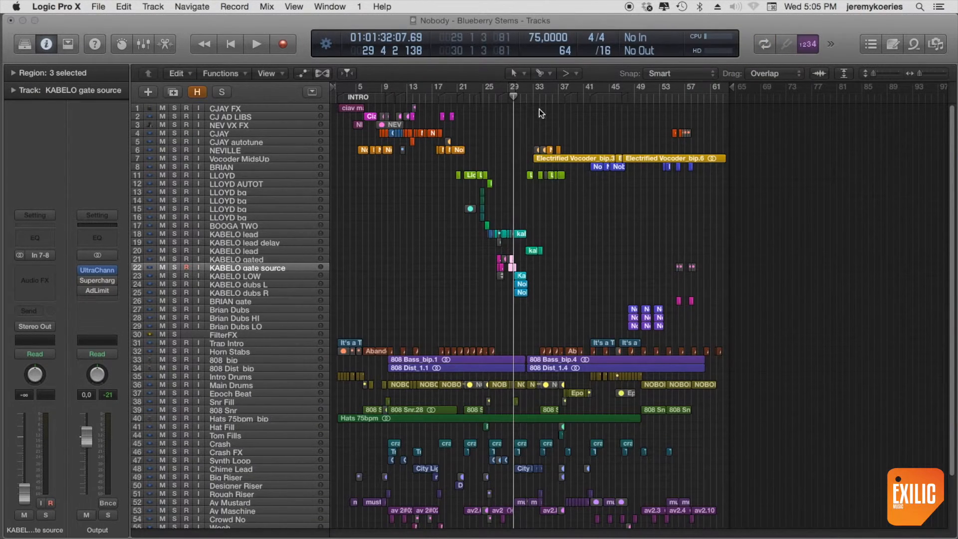
- Play the song from the end of the slow-down section and select the Electrified Vocoder_bip.3 region on Vocoder MidsUp
key(space)
key(z)
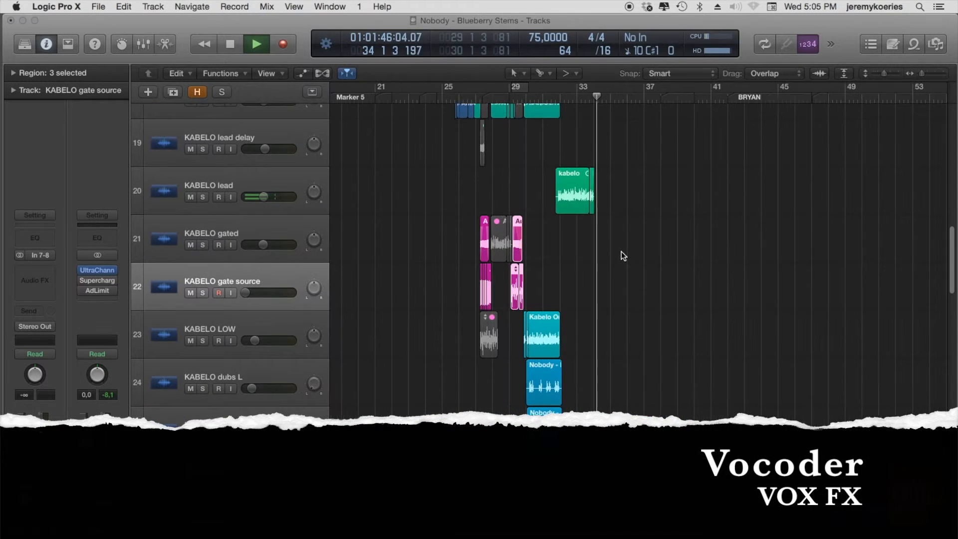
scroll(629, 249, down, 5)
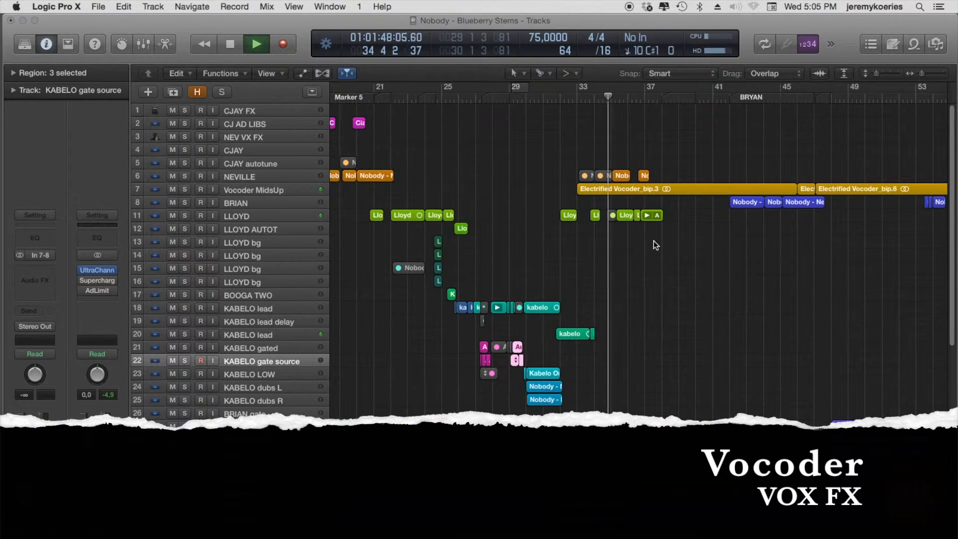
click(658, 189)
scroll(658, 190, up, 5)
key(space)
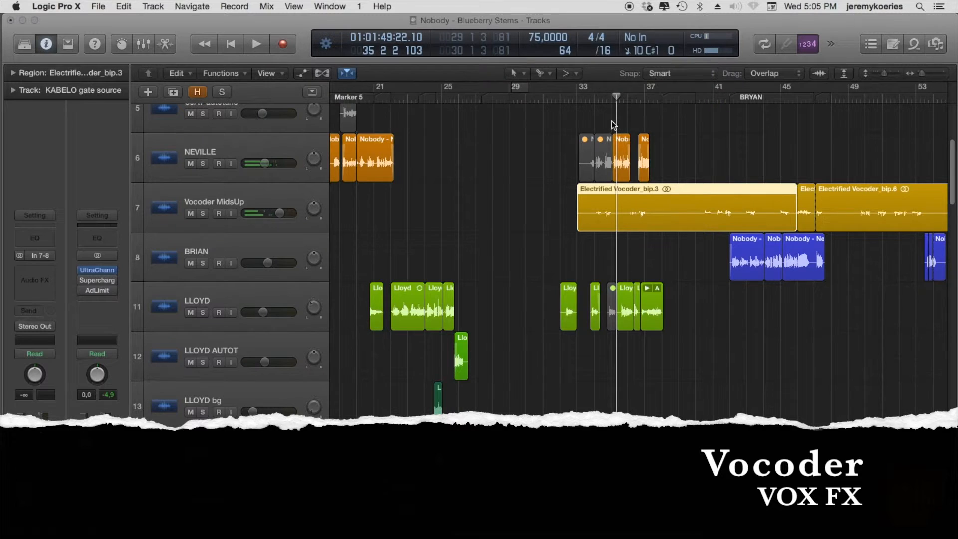
- Solo the Electrified Vocoder_bip.3 region and audition it from bar 34
key(ctrl+s)
click(597, 101)
scroll(691, 247, up, 5)
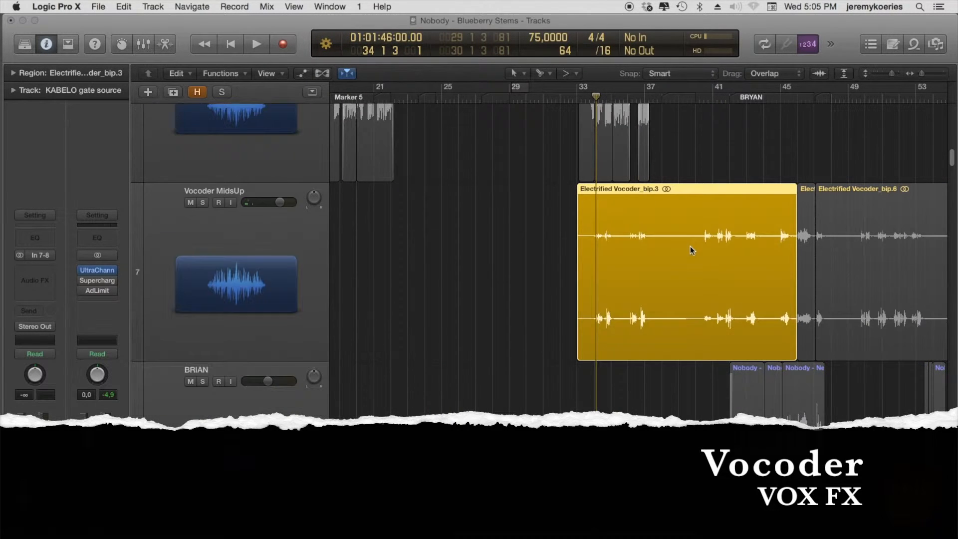
scroll(692, 248, up, 4)
key(space)
key(space)
key(ctrl+s)
key(ctrl+s)
key(space)
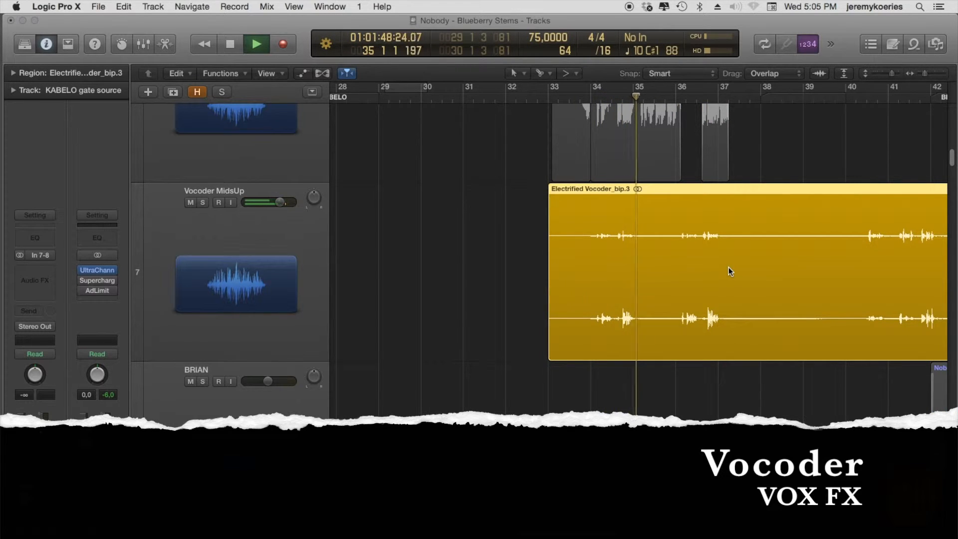
key(space)
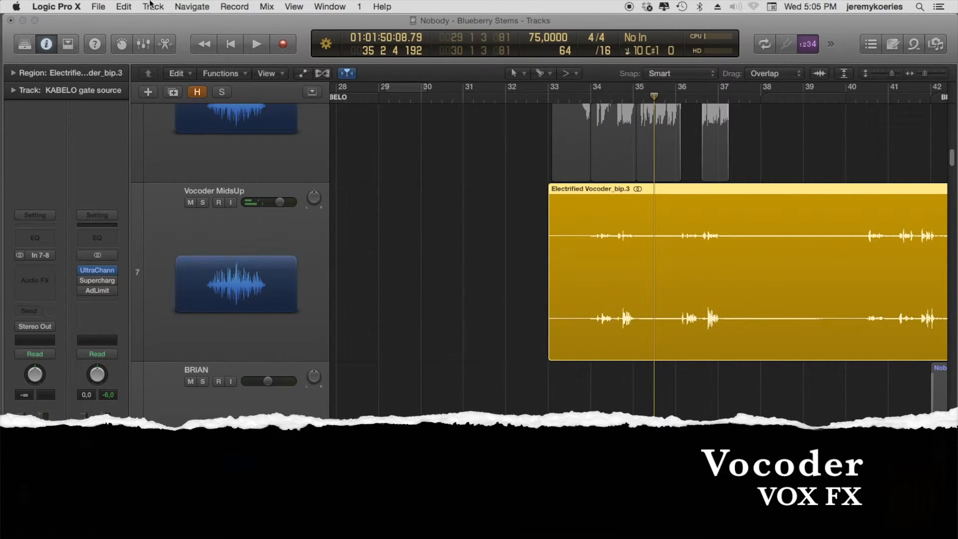
- Reveal the hidden tracks and enlarge the first Electrified Vocoder region on the VOCODER track with the region solo off
click(197, 91)
key(super+Up)
key(super+Up)
key(super+Up)
key(super+Up)
click(568, 361)
scroll(589, 334, up, 20)
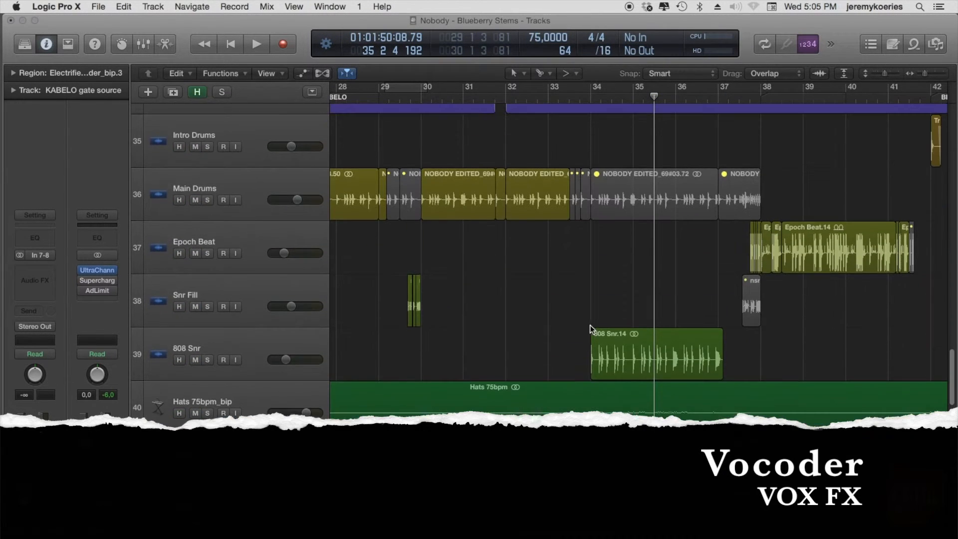
scroll(594, 330, up, 10)
click(651, 208)
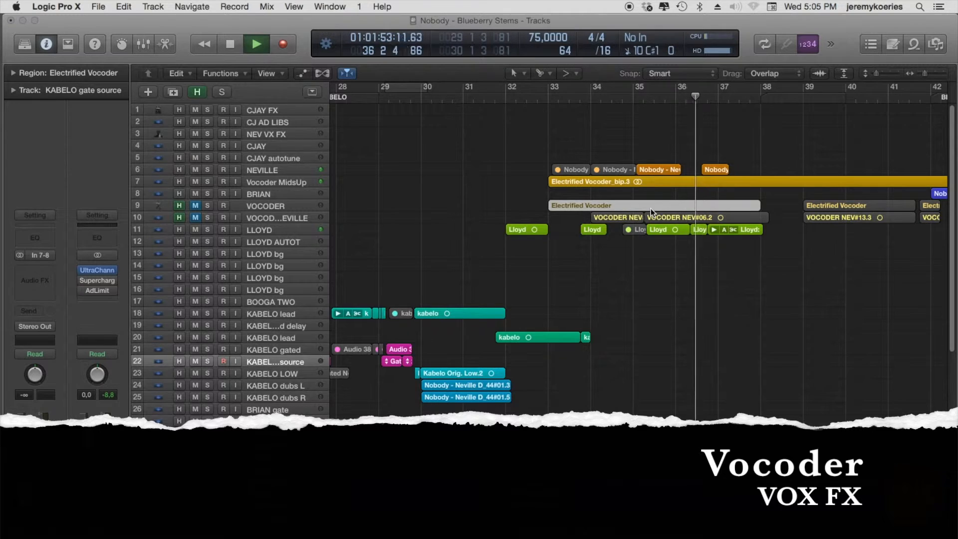
key(z)
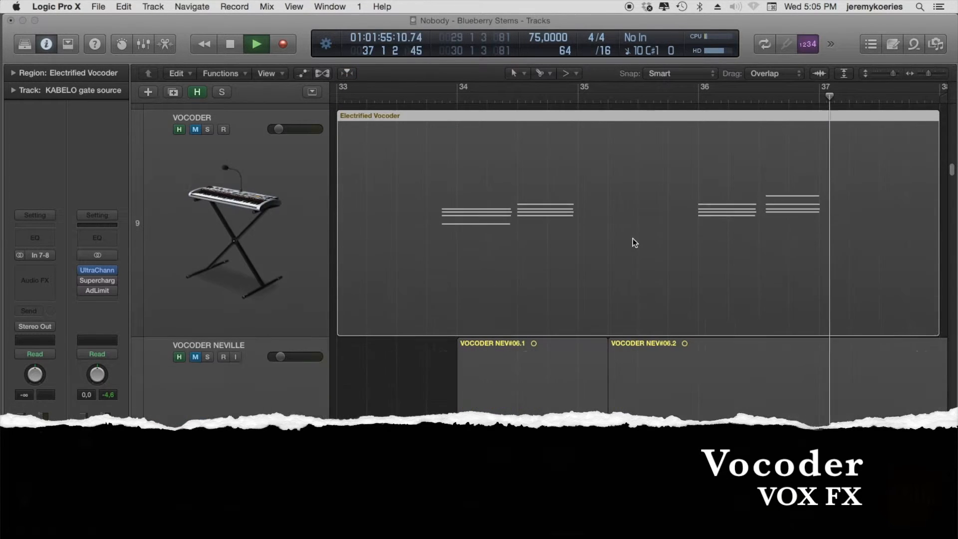
key(space)
- Look over the VOCODER NEVILLE track, and open the EVOC 20 PolySynth of the VOCODER track
scroll(386, 385, down, 5)
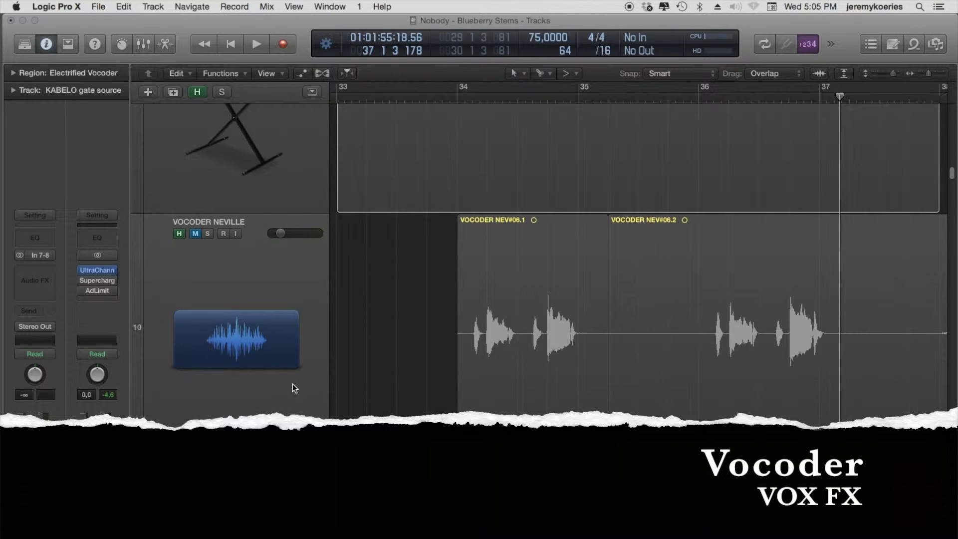
scroll(379, 356, down, 3)
scroll(378, 355, up, 5)
scroll(440, 327, up, 5)
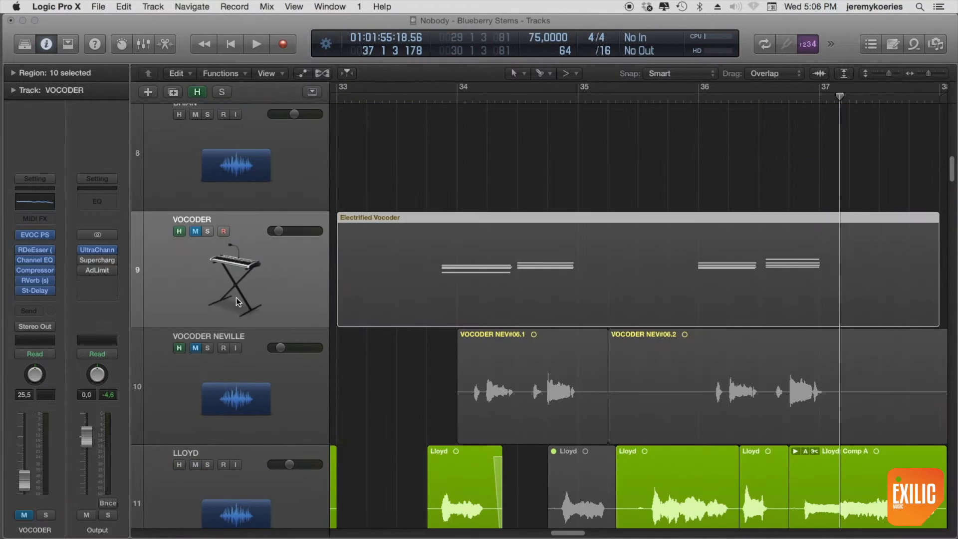
click(35, 234)
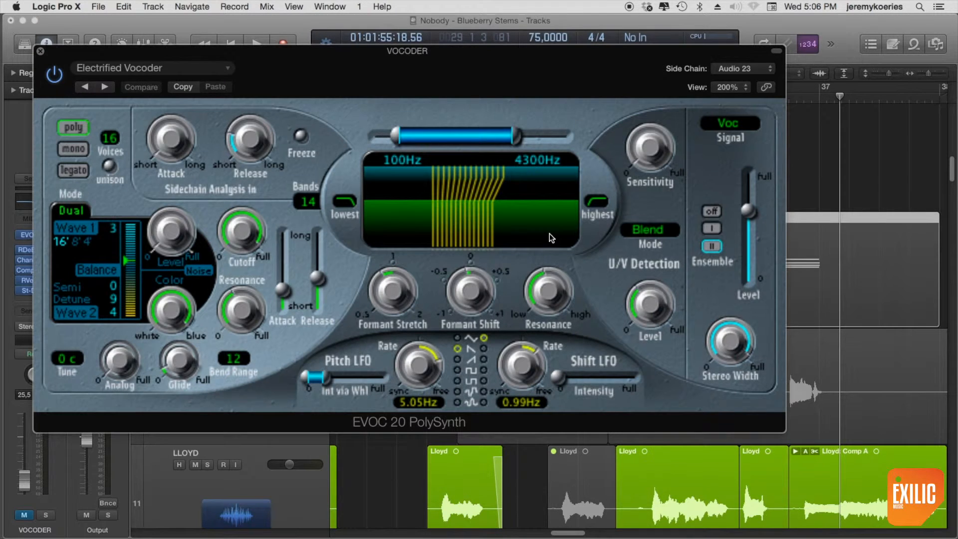
drag(256, 56, 371, 69)
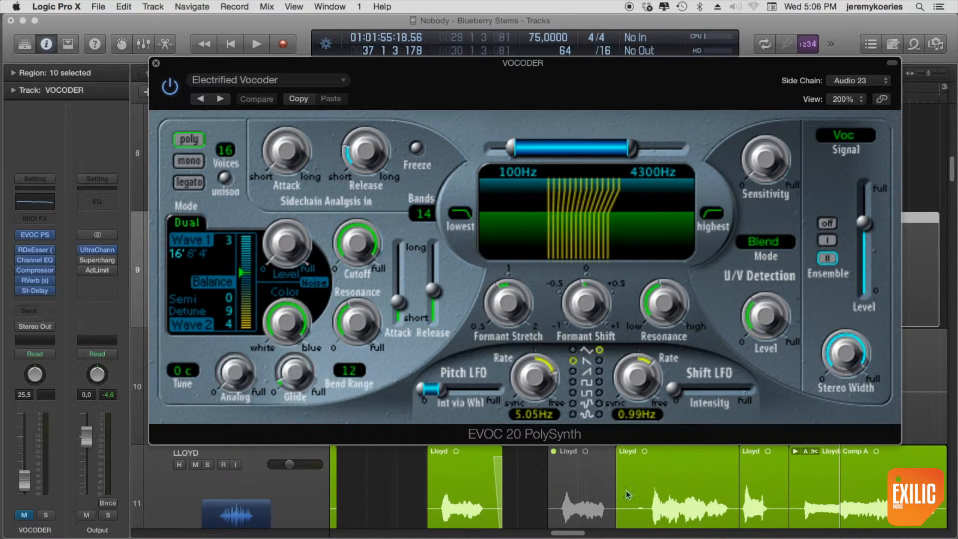
- Set the EVOC 20 PolySynth side chain to Audio 23 - VOCODER NEVILLE and close the plug-in
click(860, 82)
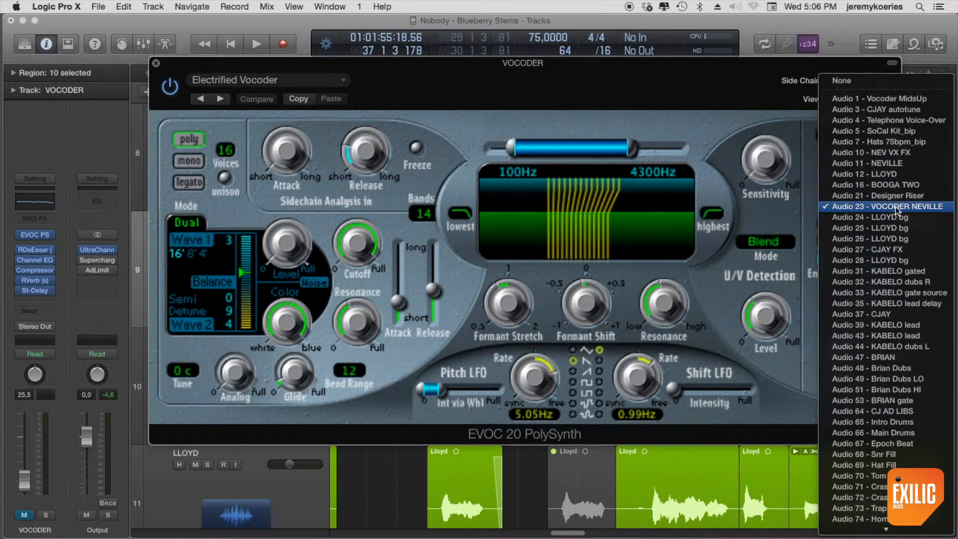
click(930, 211)
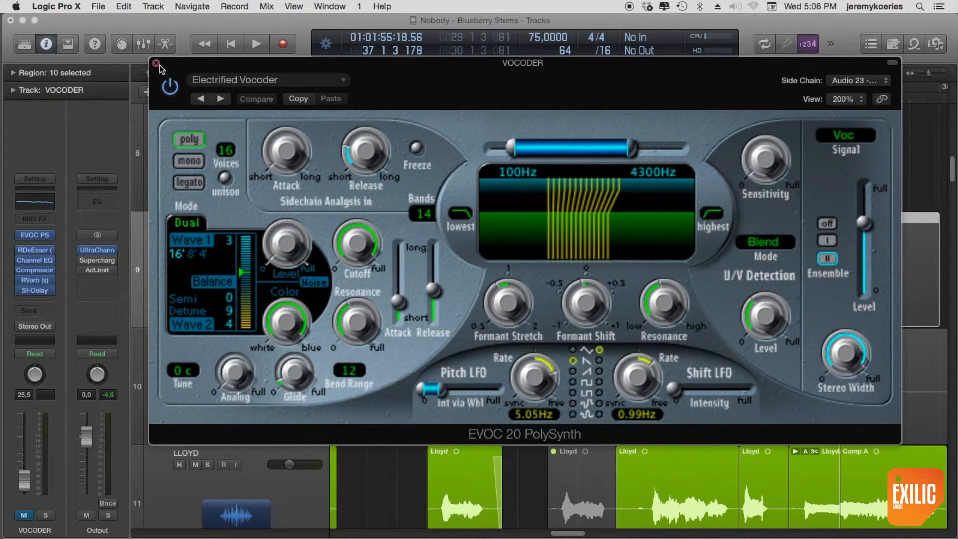
drag(205, 61, 217, 41)
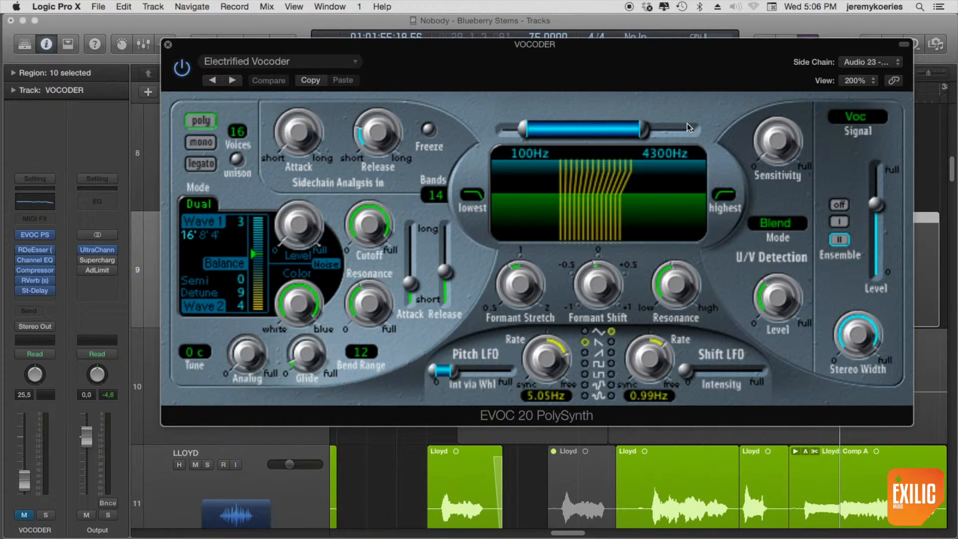
click(168, 44)
- Unmute the VOCODER NEVILLE track and solo its regions
scroll(559, 293, down, 3)
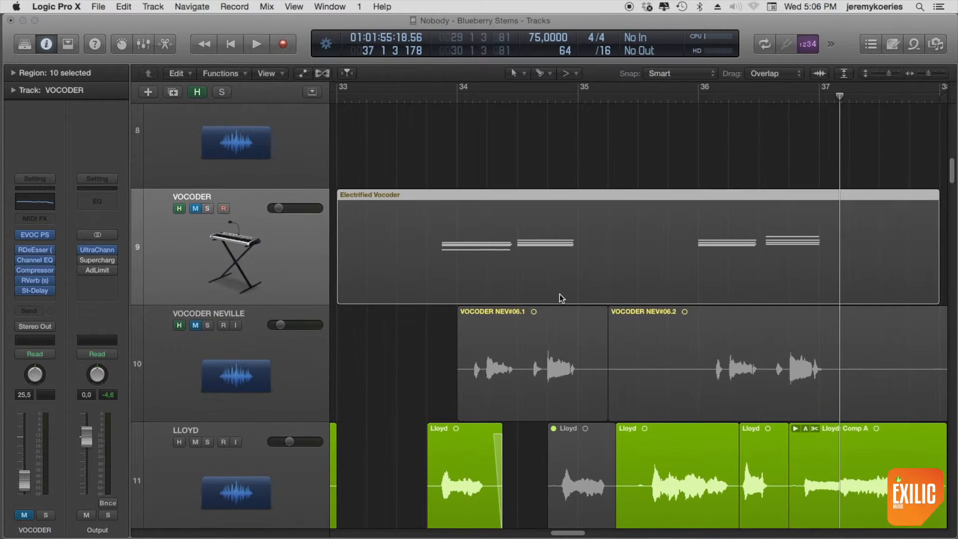
click(247, 381)
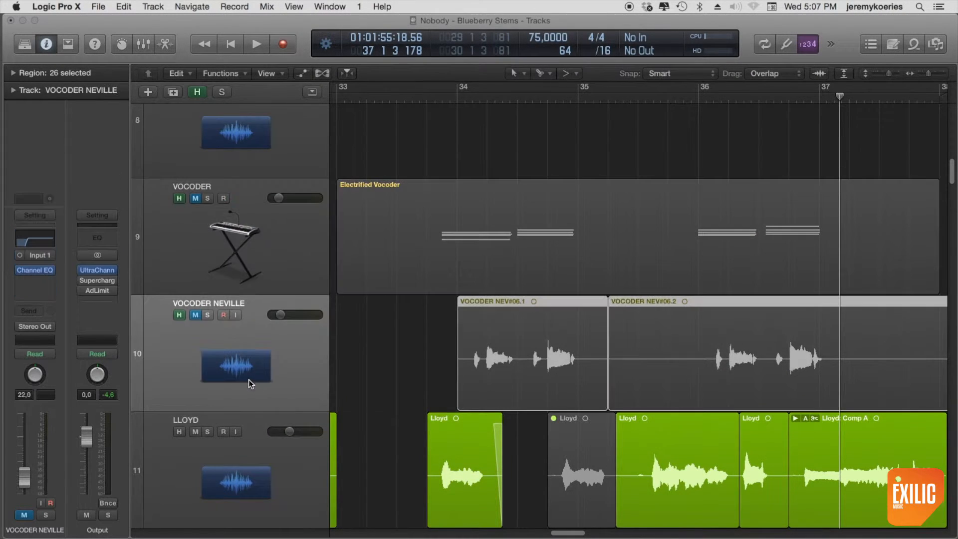
click(195, 315)
key(s)
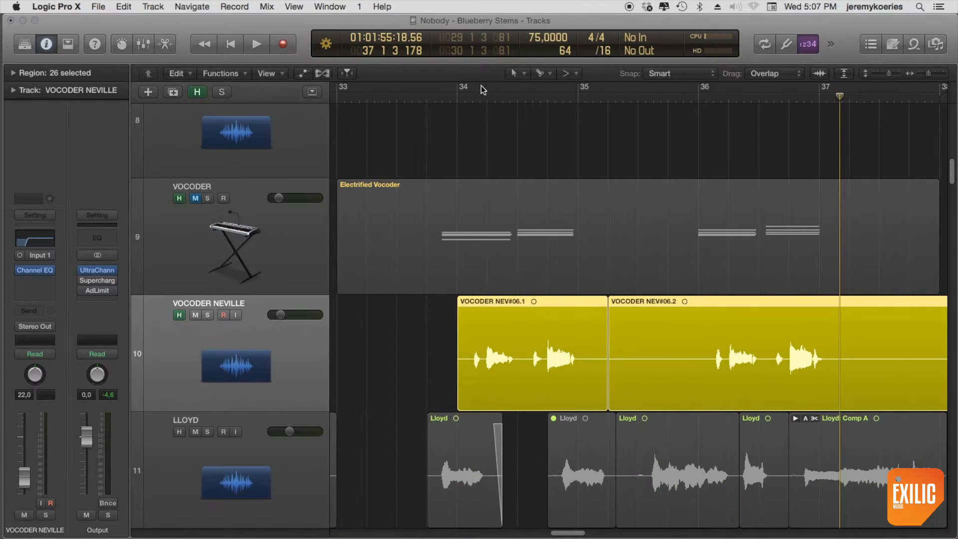
- Audition the dry VOCODER NEVILLE regions from bar 34 and again from bar 36
click(473, 99)
key(space)
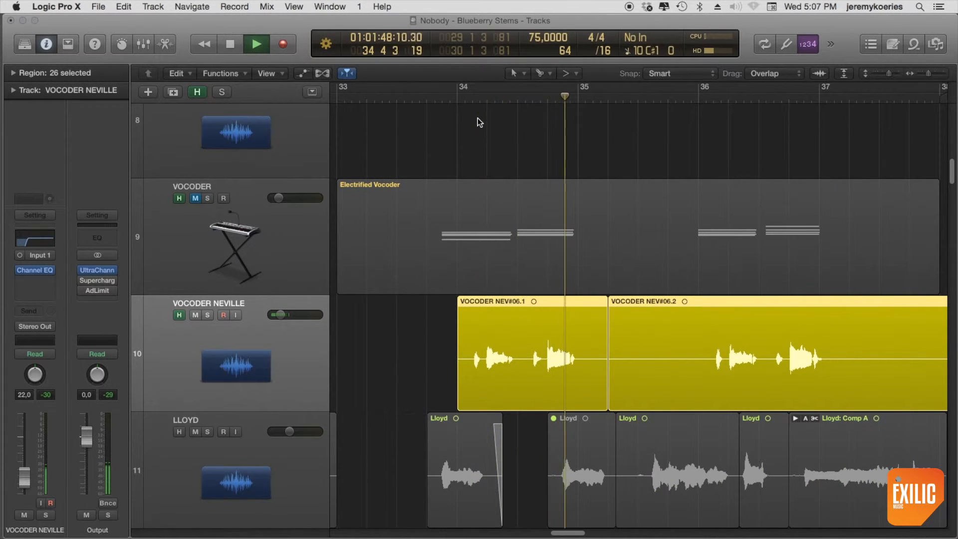
key(space)
key(super+Down)
key(super+Down)
click(701, 98)
key(space)
- Audition the VOCODER NEVILLE regions leading into the BRYAN marker, starting from around bar 41
key(super+Left)
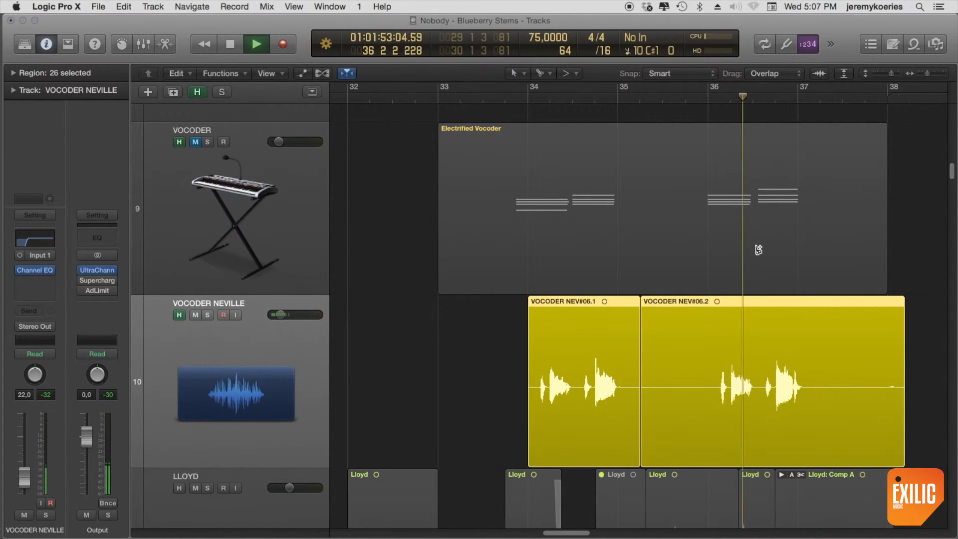
scroll(757, 249, right, 6)
key(super+Left)
key(super+Left)
key(super+Left)
key(super+Left)
key(super+Left)
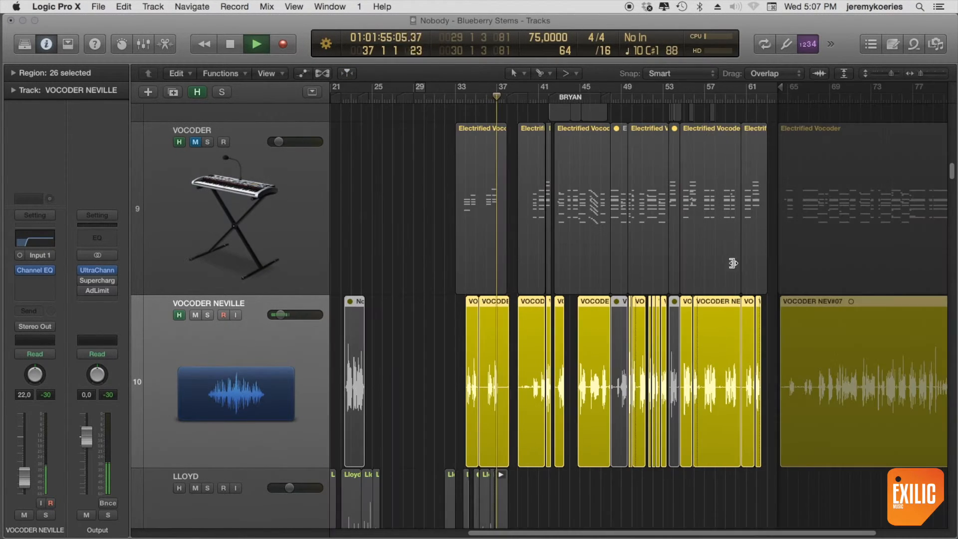
click(539, 99)
key(super+Right)
key(super+Right)
key(super+Right)
key(super+Right)
key(super+Right)
key(super+Right)
key(super+Right)
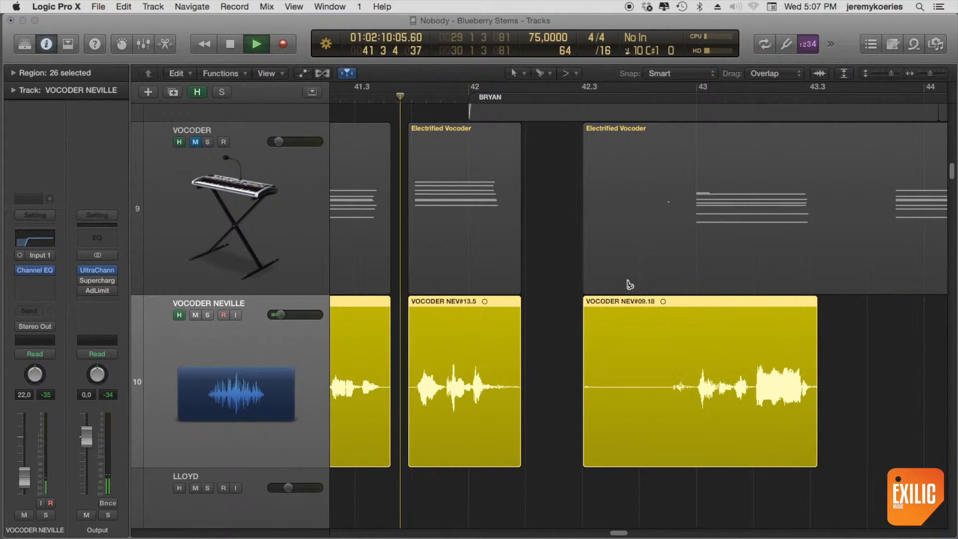
key(space)
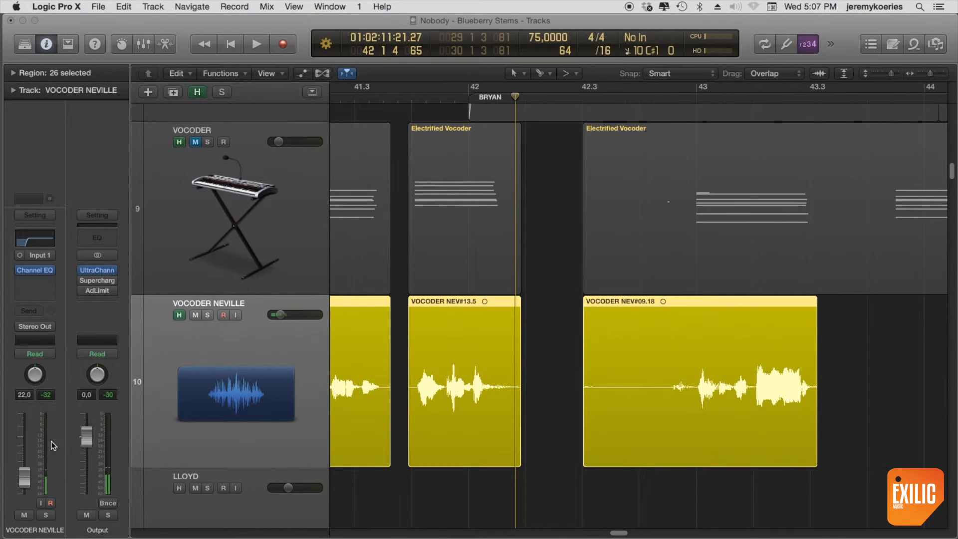
- Raise the VOCODER NEVILLE track volume to -5.0 dB and audition the VOCODER NEV#13.5 and VOCODER NEV#09.18 regions
drag(22, 482, 22, 450)
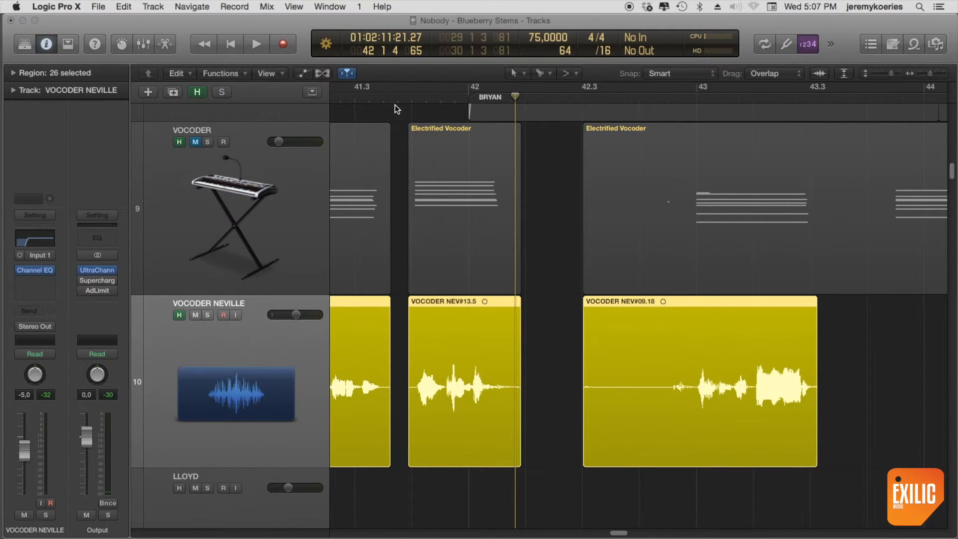
scroll(396, 105, left, 3)
double_click(352, 101)
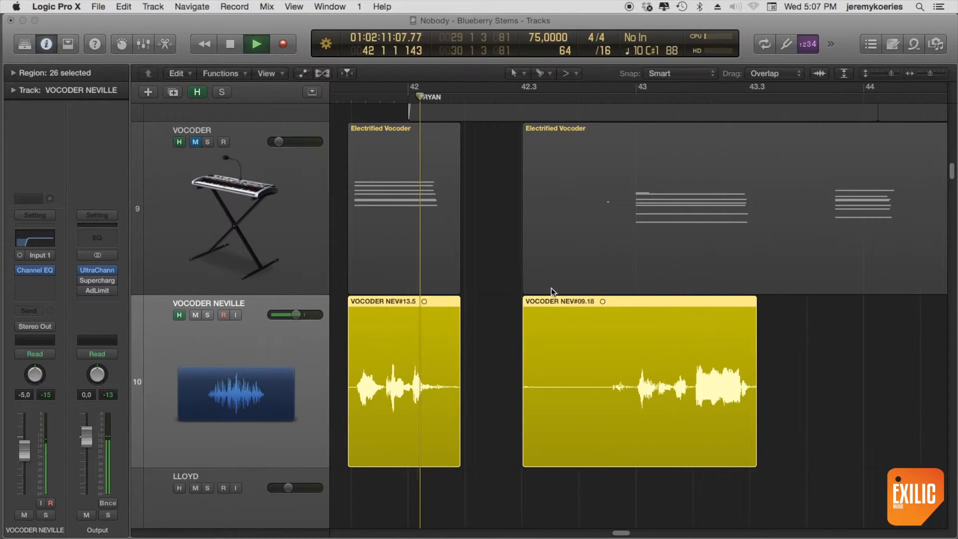
key(space)
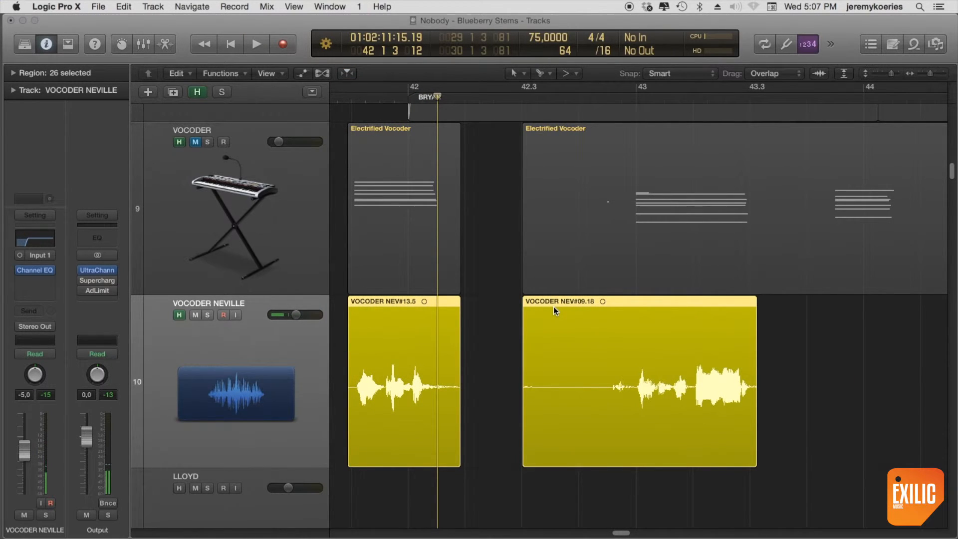
double_click(621, 100)
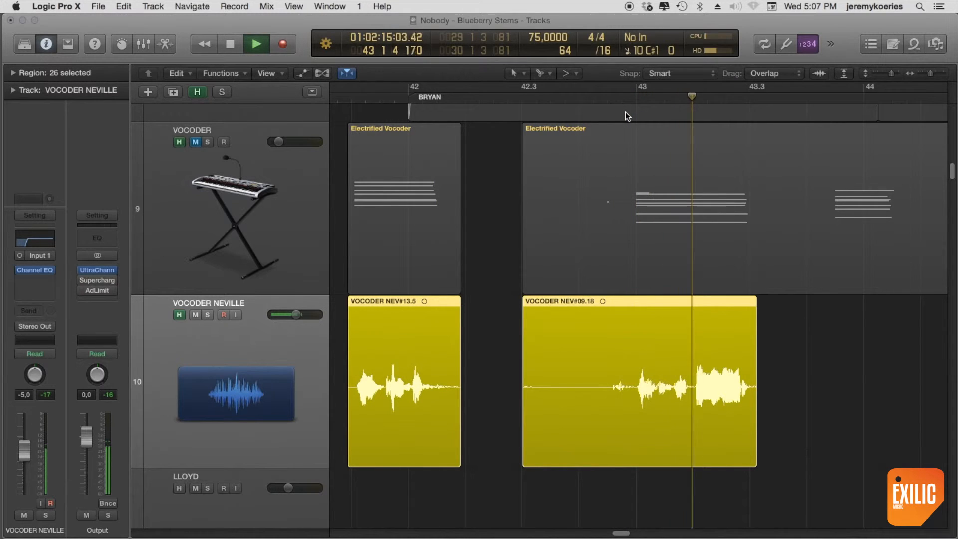
- Replay the VOCODER NEV#09.18 region from around bar 42.4 to hear its closing phrase
key(space)
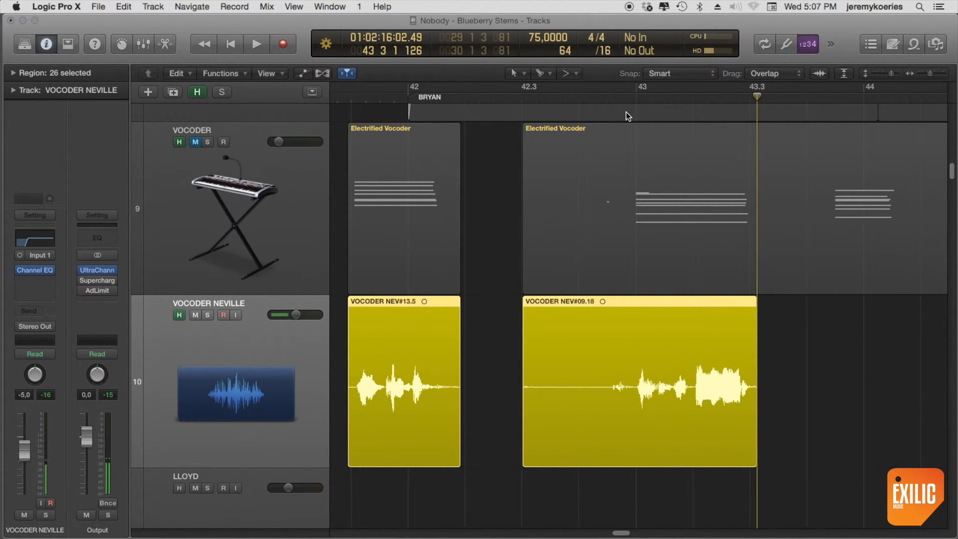
click(599, 97)
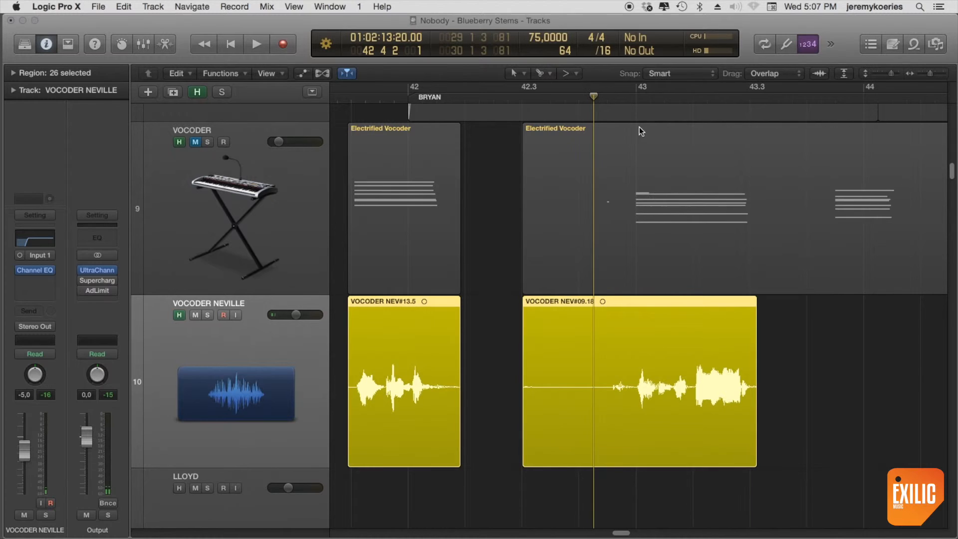
key(space)
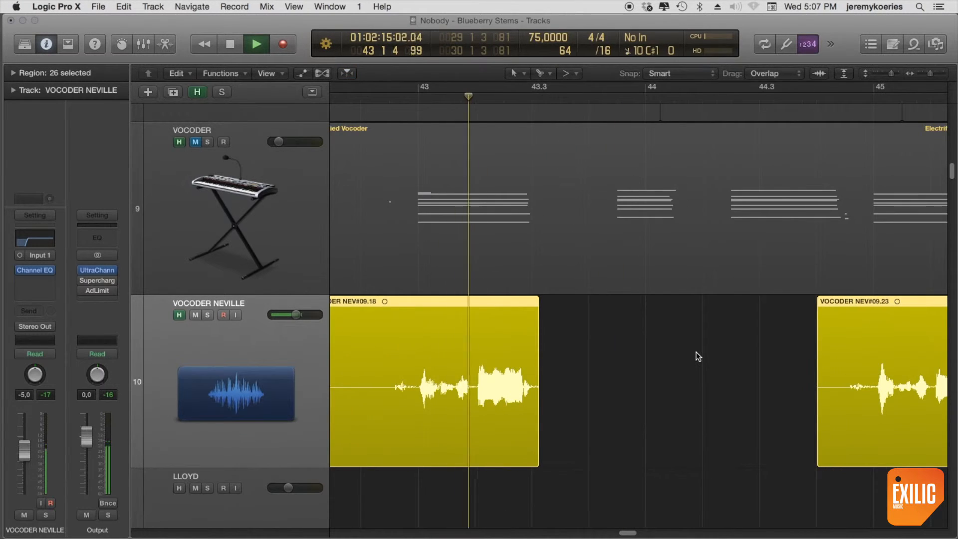
key(space)
- Audition the VOCODER NEV#09.23 region from just before bar 45 up to the RAVES marker
click(631, 97)
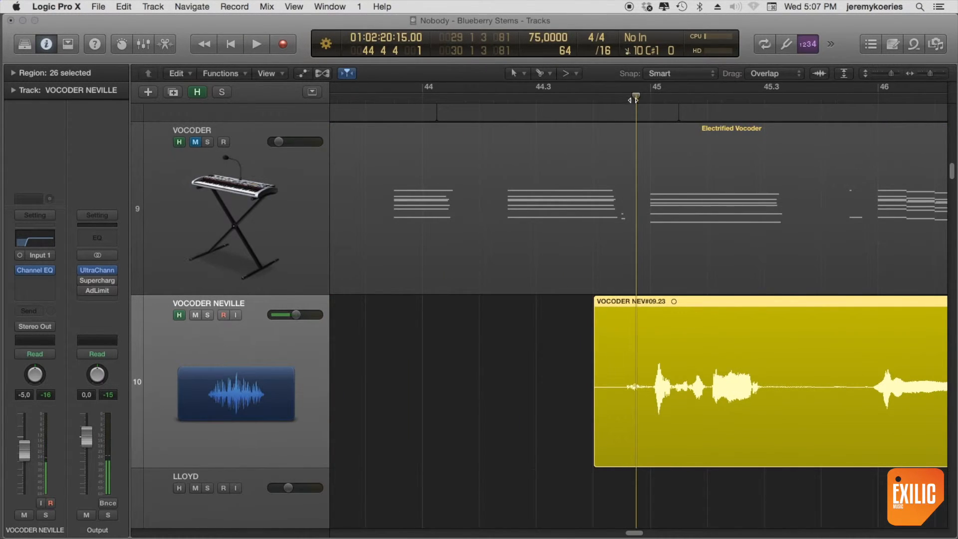
key(space)
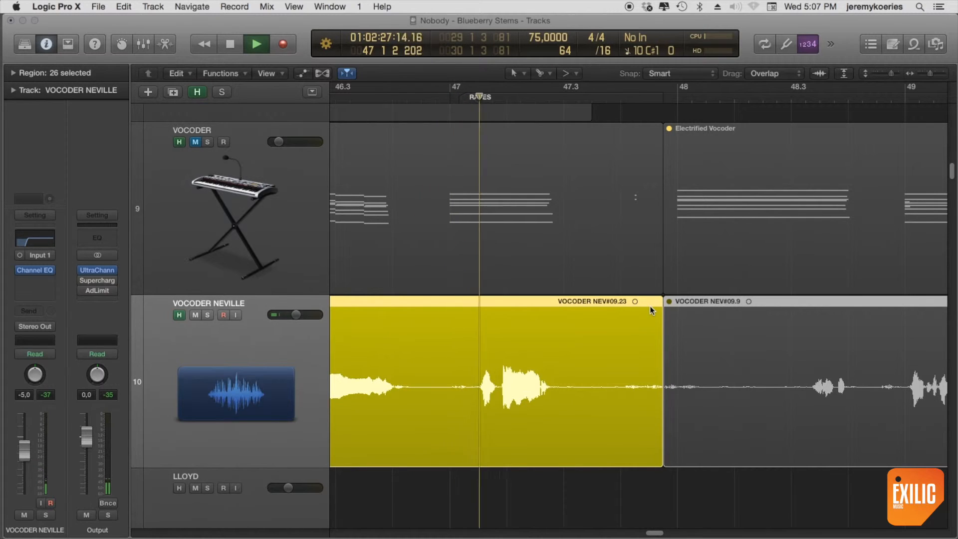
key(space)
- Replay the VOCODER NEV#09.23 region from around bar 45.2 up to just past bar 46
key(super+Left)
key(super+Left)
key(super+Left)
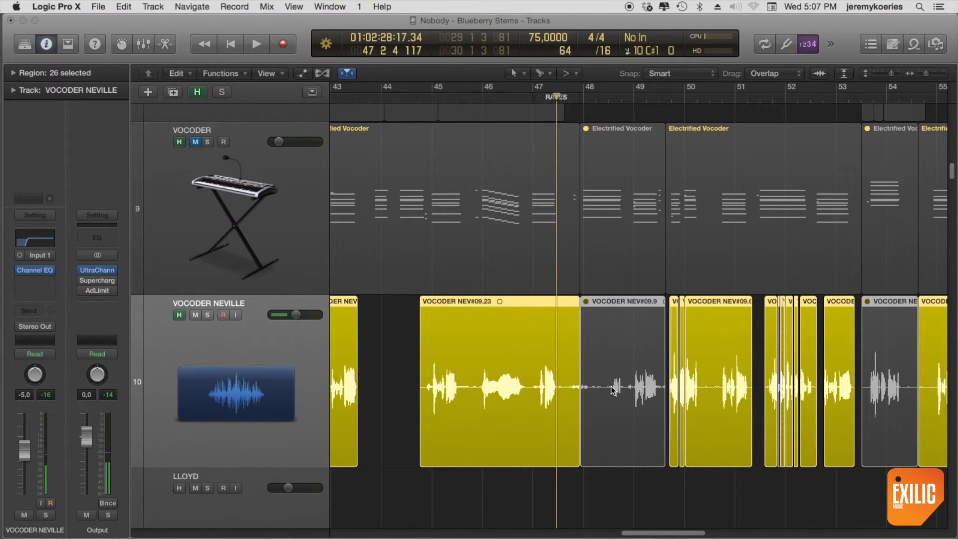
scroll(577, 412, up, 1)
scroll(578, 413, left, 5)
scroll(578, 409, left, 2)
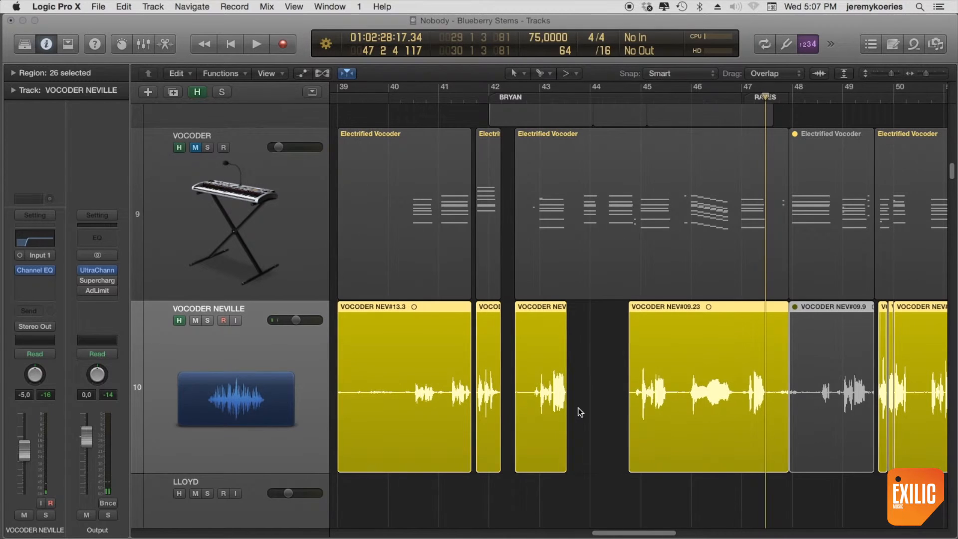
click(659, 97)
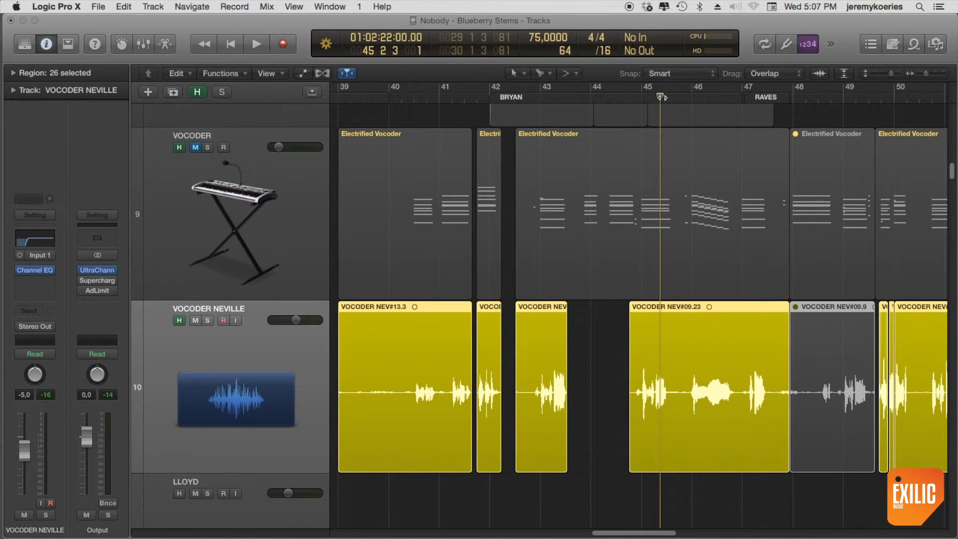
key(space)
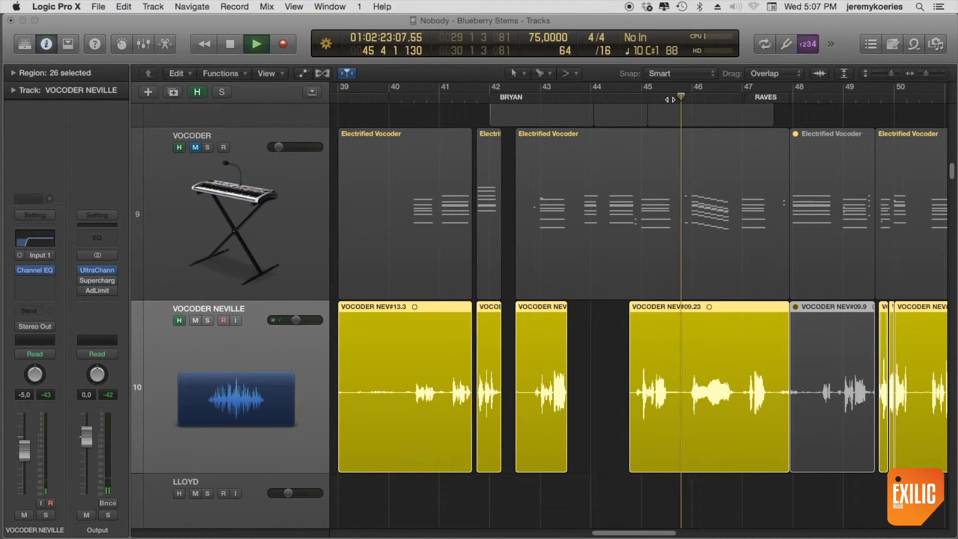
key(space)
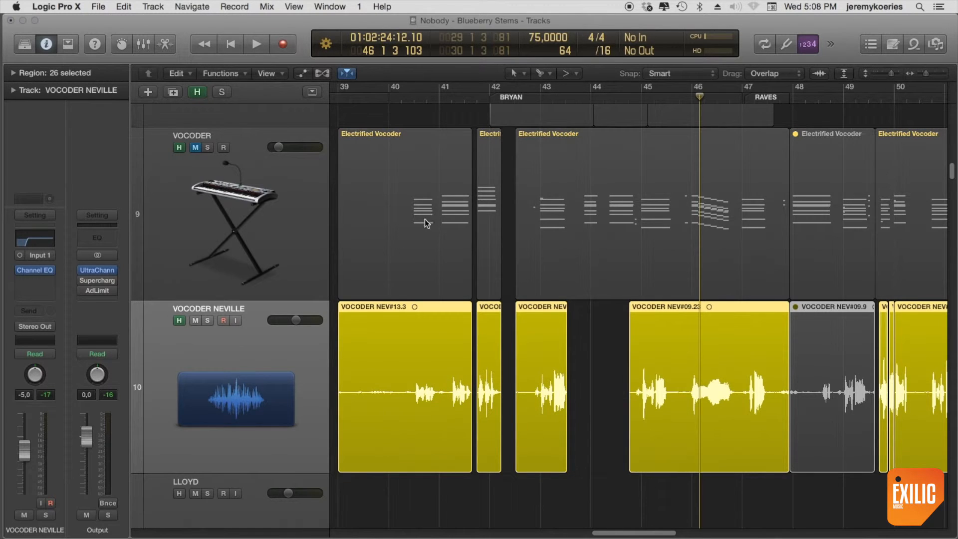
- Leave solo mode, unmute the VOCODER track and solo its Electrified Vocoder regions
key(ctrl+s)
click(240, 254)
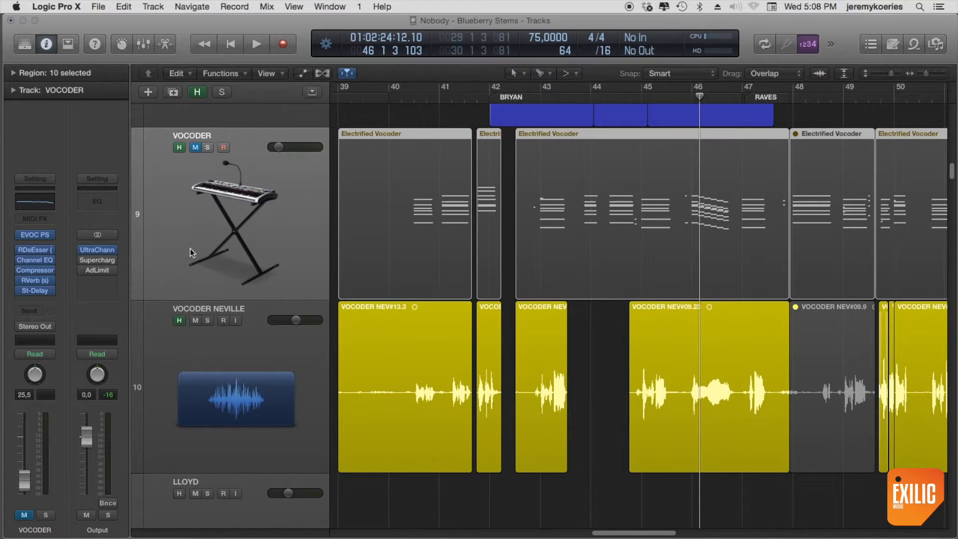
click(195, 148)
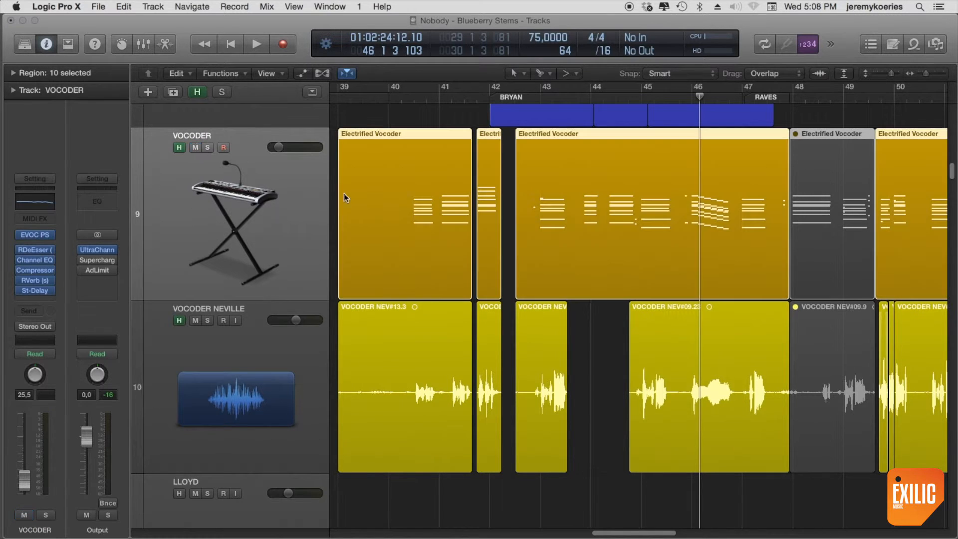
key(ctrl+s)
- Audition the soloed Electrified Vocoder MIDI chords alone from bar 40.3
click(414, 100)
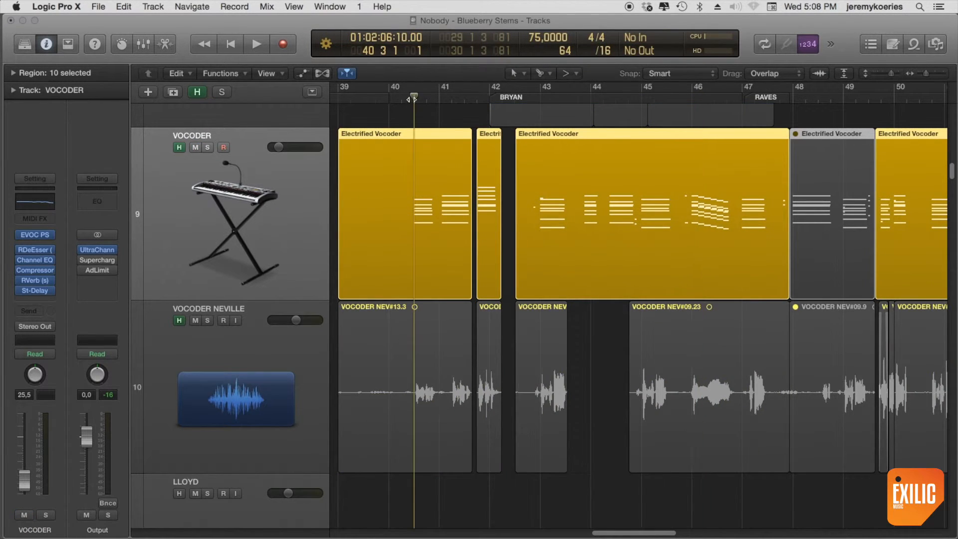
key(space)
scroll(425, 219, up, 5)
scroll(464, 265, up, 10)
key(space)
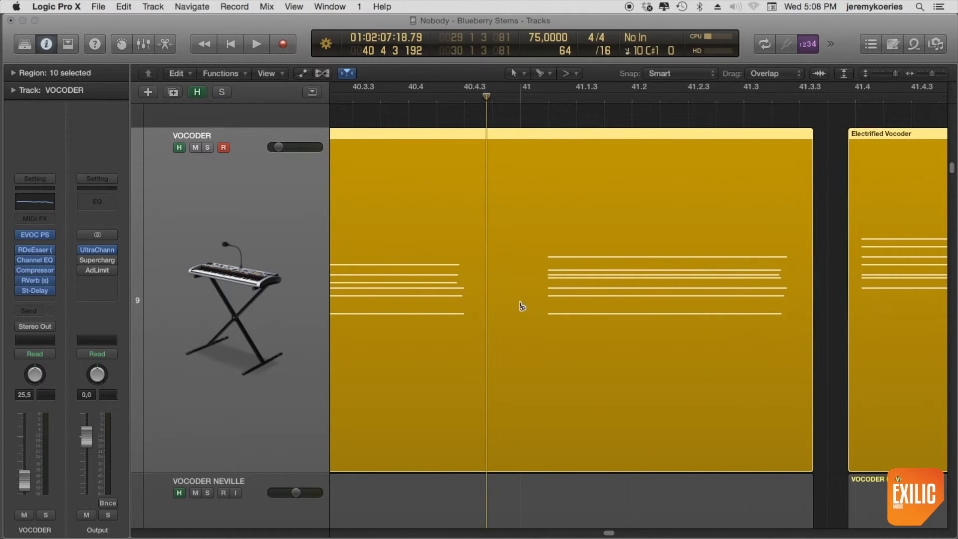
scroll(523, 305, down, 5)
key(super+4)
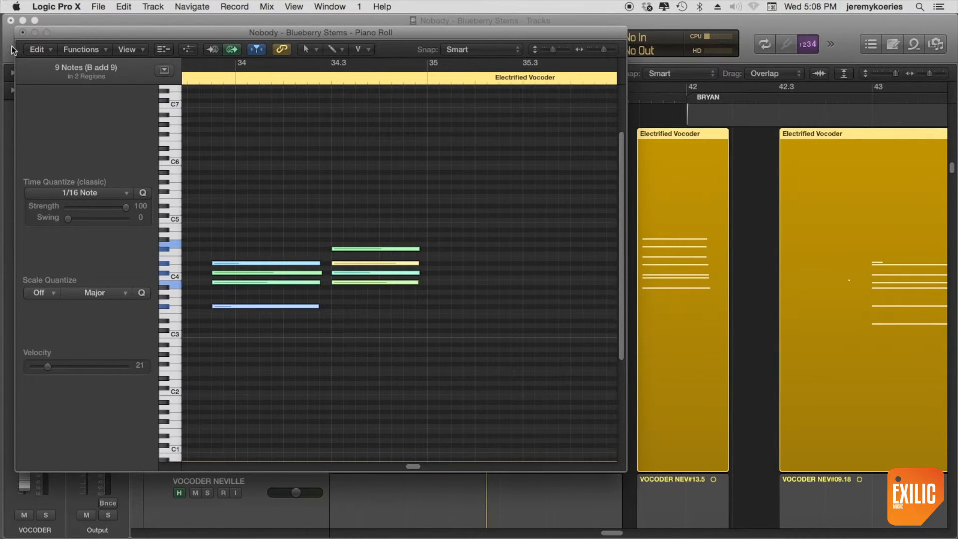
click(23, 32)
- Add the VOCODER NEVILLE region at bar 40 to the soloed VOCODER regions and audition them together from bar 40.3
scroll(455, 271, down, 2)
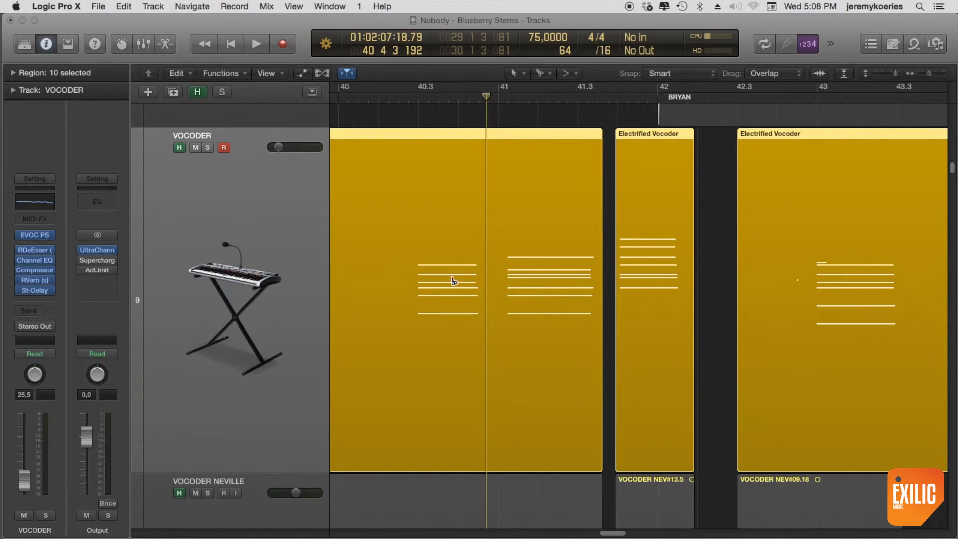
key(super+Up)
key(super+Up)
shift+click(390, 234)
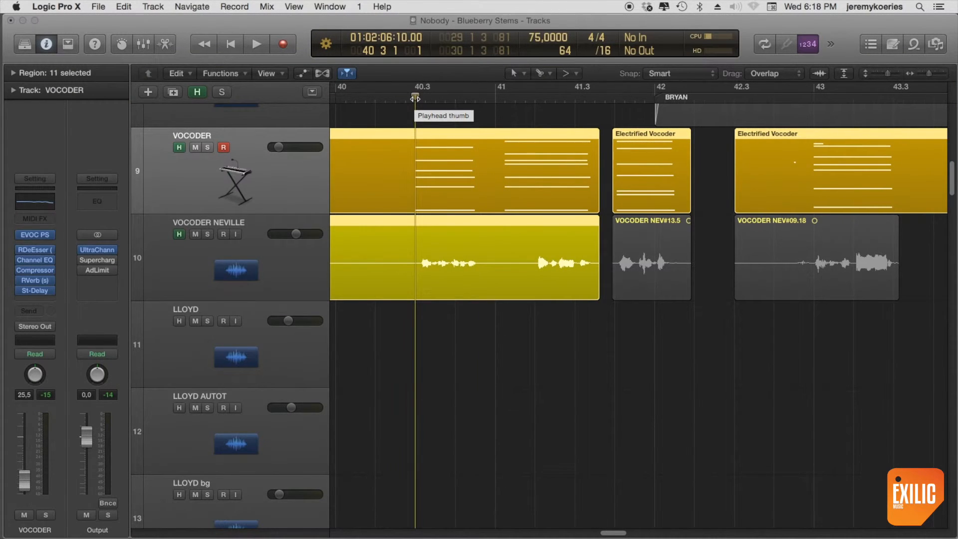
key(space)
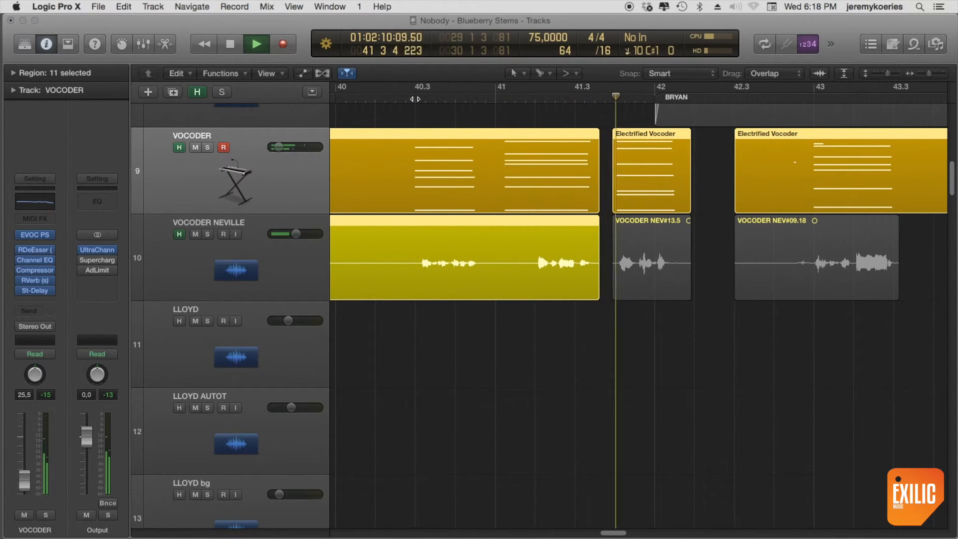
key(space)
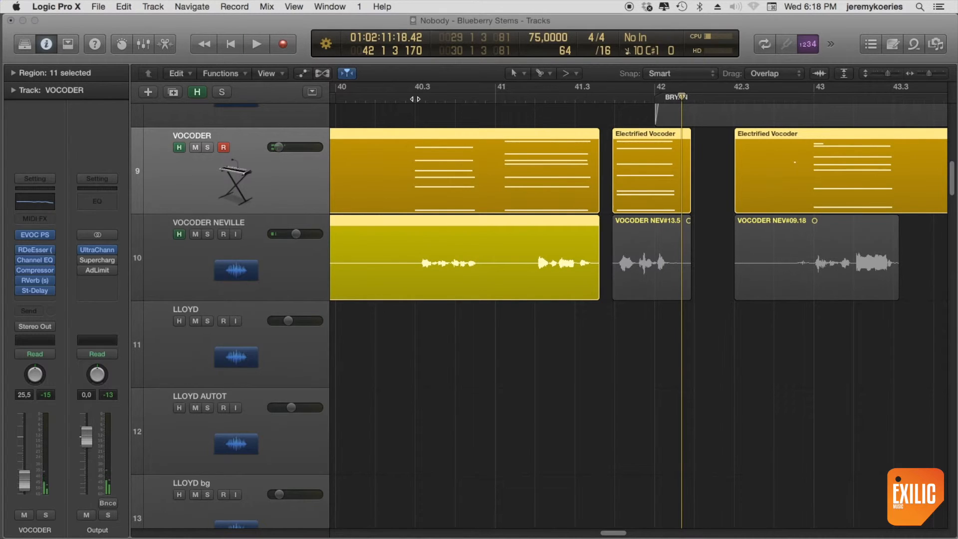
click(414, 99)
key(space)
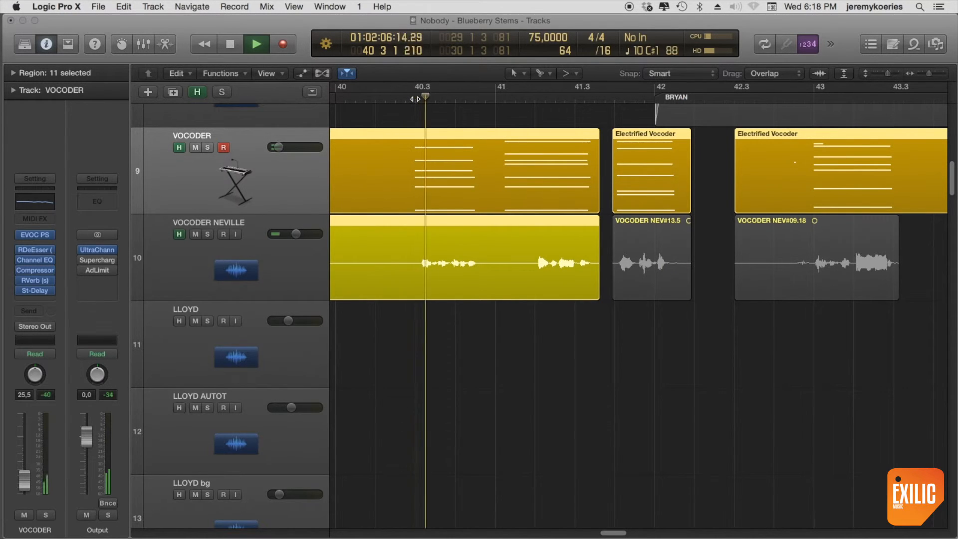
key(space)
- Solo only the VOCODER NEVILLE regions and audition the dry vocal from bar 40.3
click(301, 293)
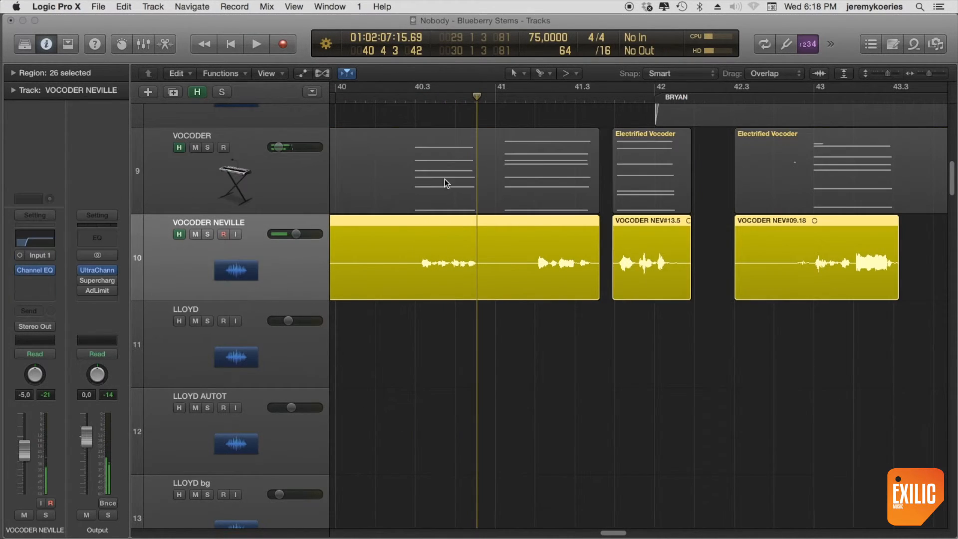
click(413, 97)
key(space)
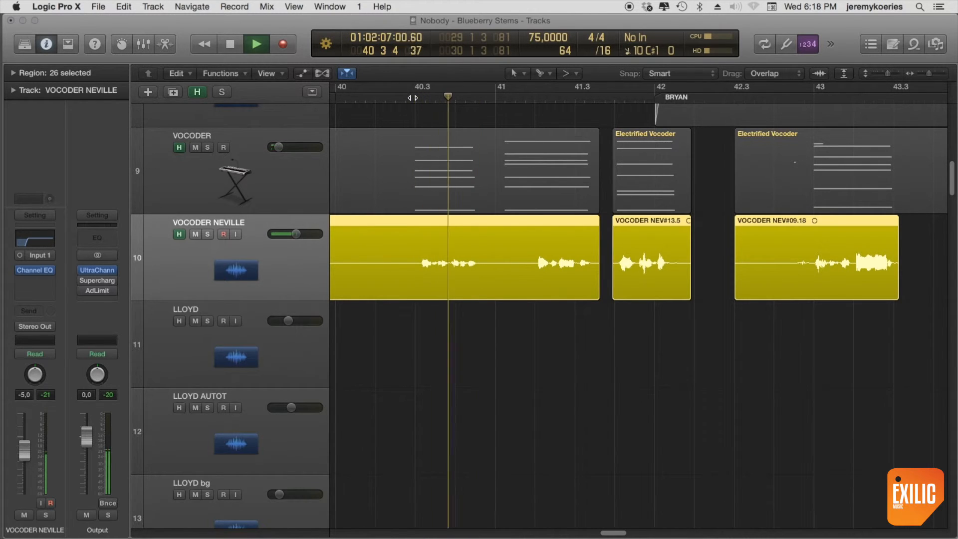
key(space)
- Solo only the VOCODER regions and play them twice from bar 40.3 without the vocal
click(267, 180)
click(413, 98)
key(space)
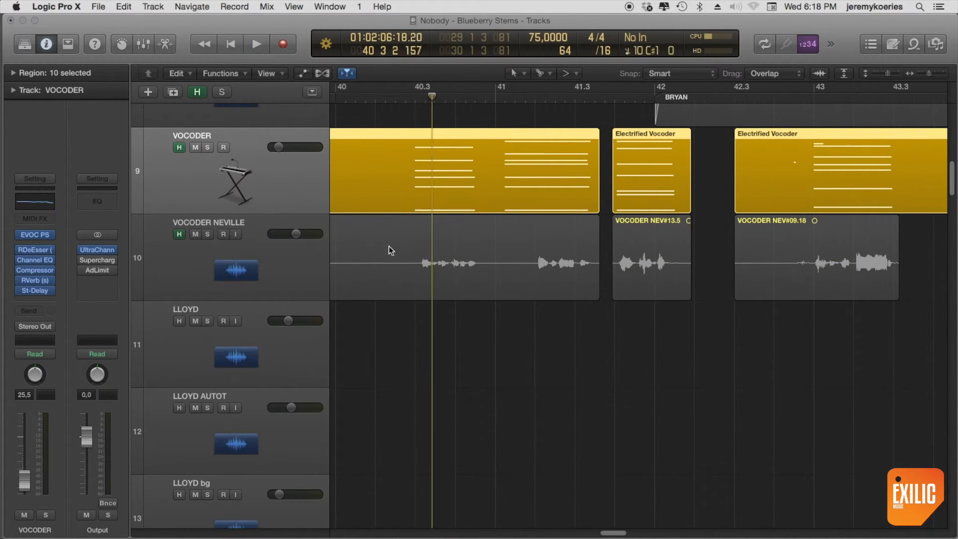
click(414, 98)
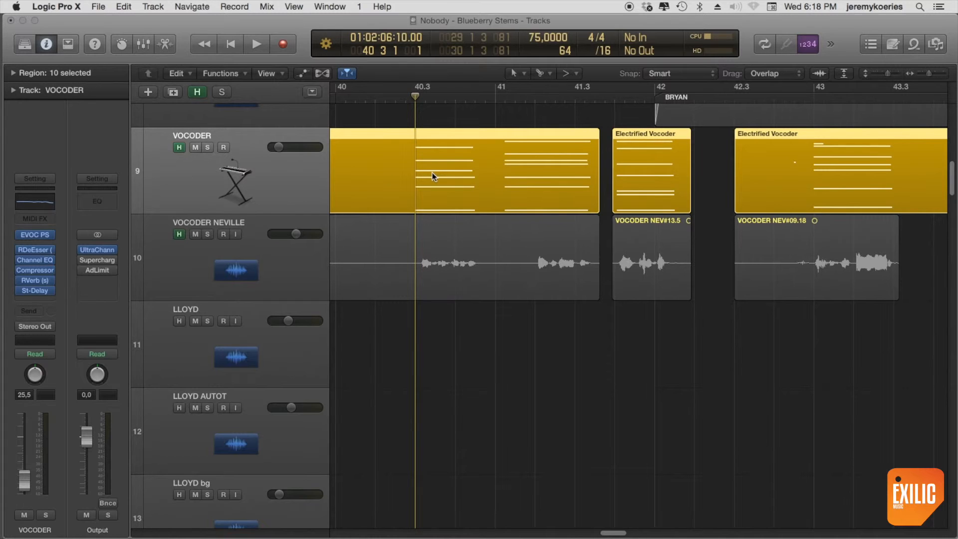
key(space)
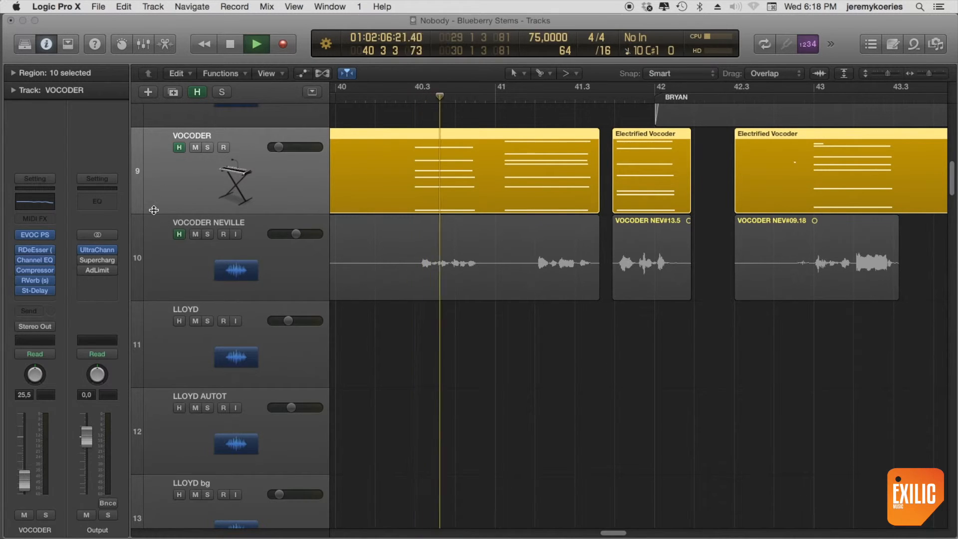
key(space)
- Include the VOCODER NEVILLE region at bar 40 in the solo again and replay the combination from bar 40.3
shift+click(408, 256)
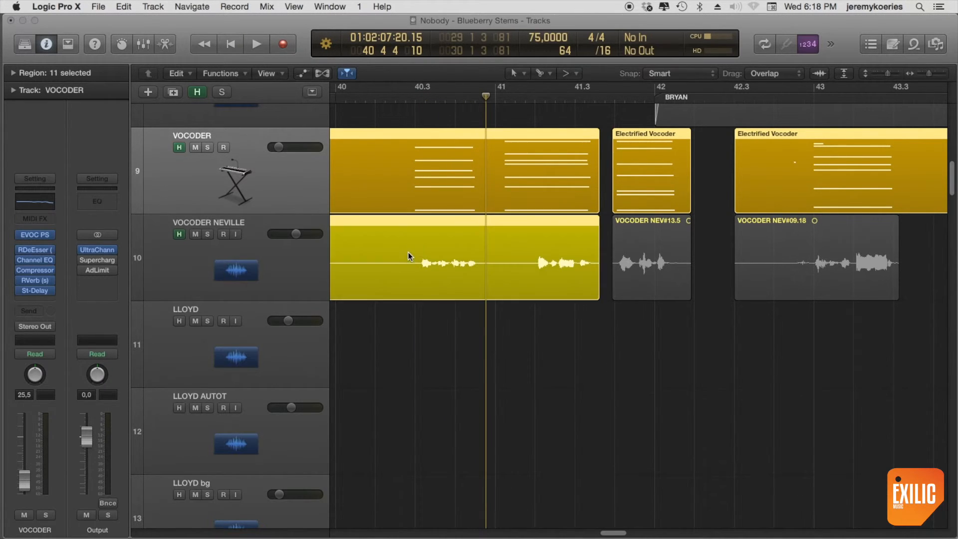
click(414, 98)
key(space)
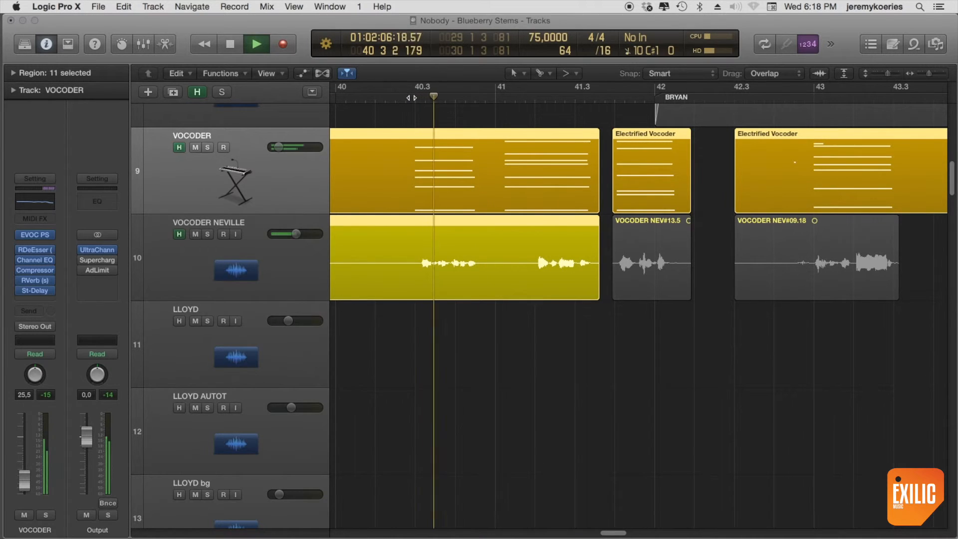
key(space)
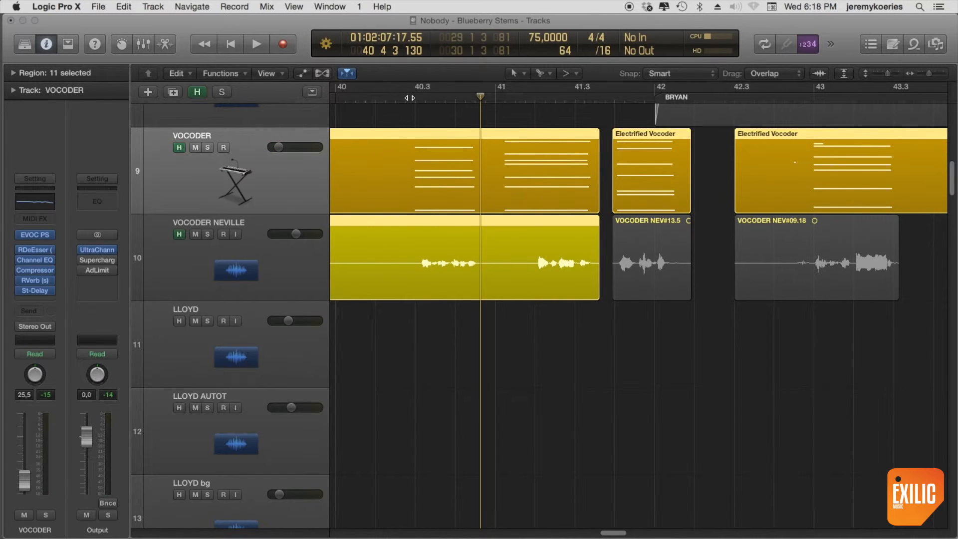
- Mute the VOCODER NEVILLE track and audition bar 40.3 both in the full mix and with the selected regions soloed
key(ctrl+s)
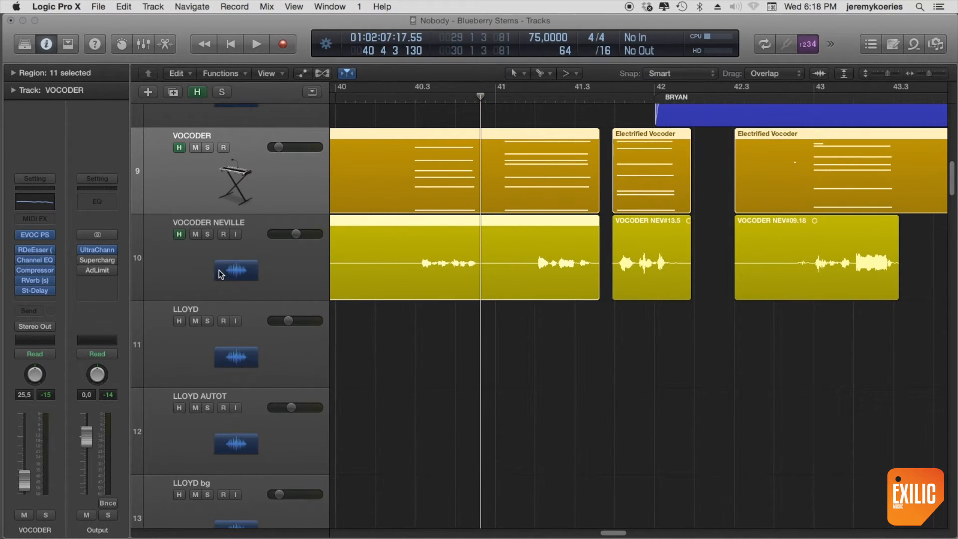
click(195, 235)
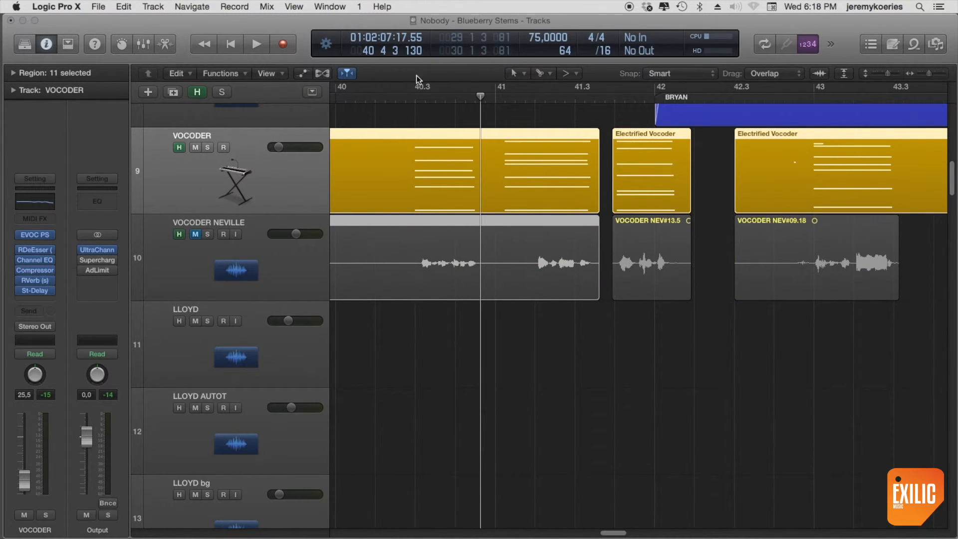
click(415, 102)
key(space)
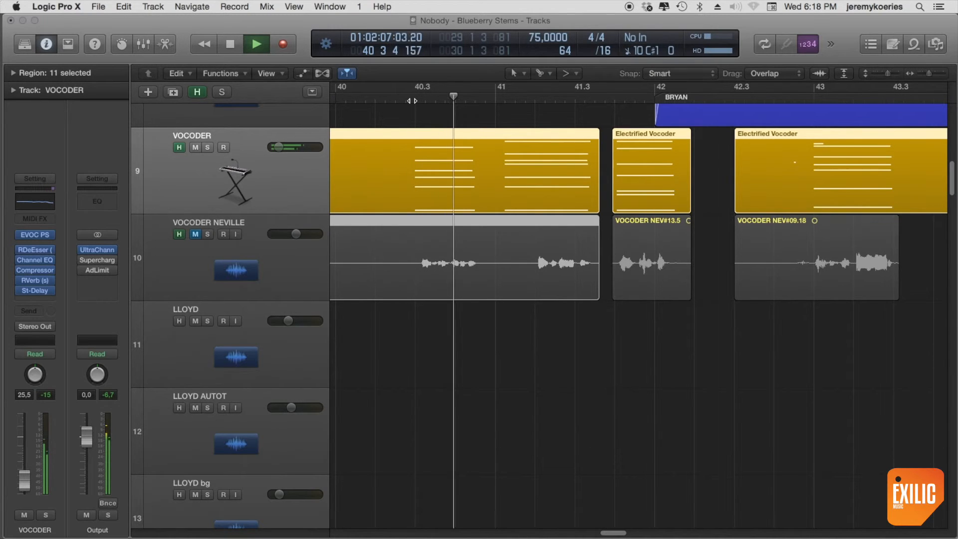
key(space)
key(space)
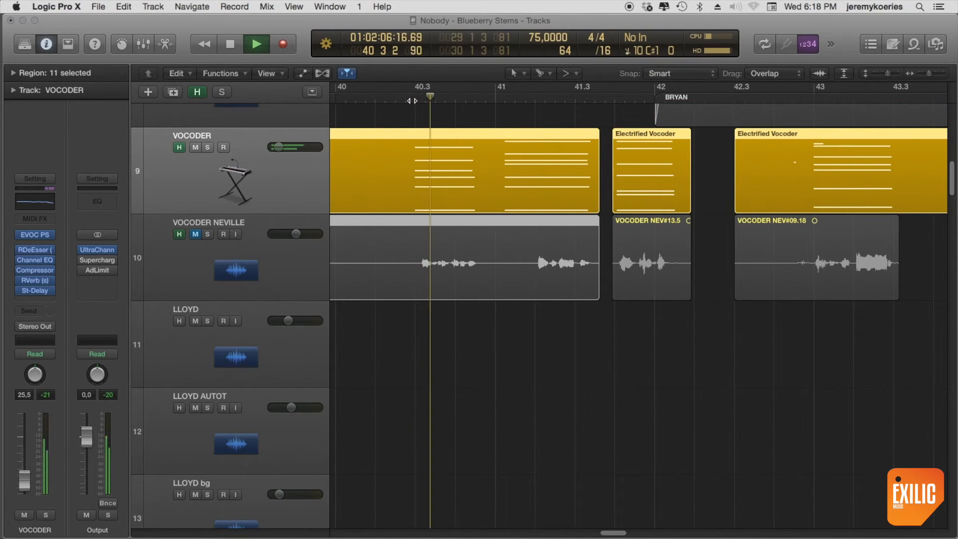
key(space)
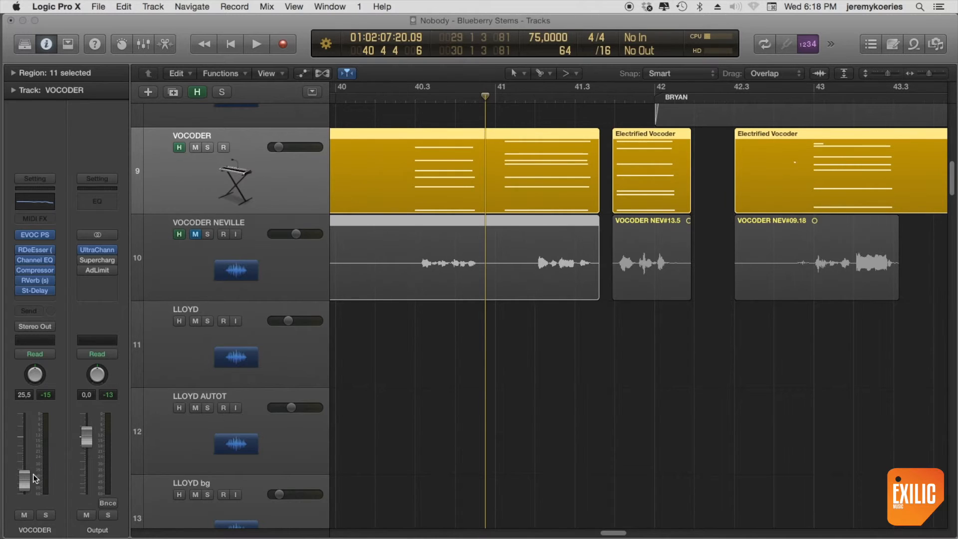
- Lower the VOCODER track volume to -∞ and turn off solo mode
drag(23, 483, 42, 514)
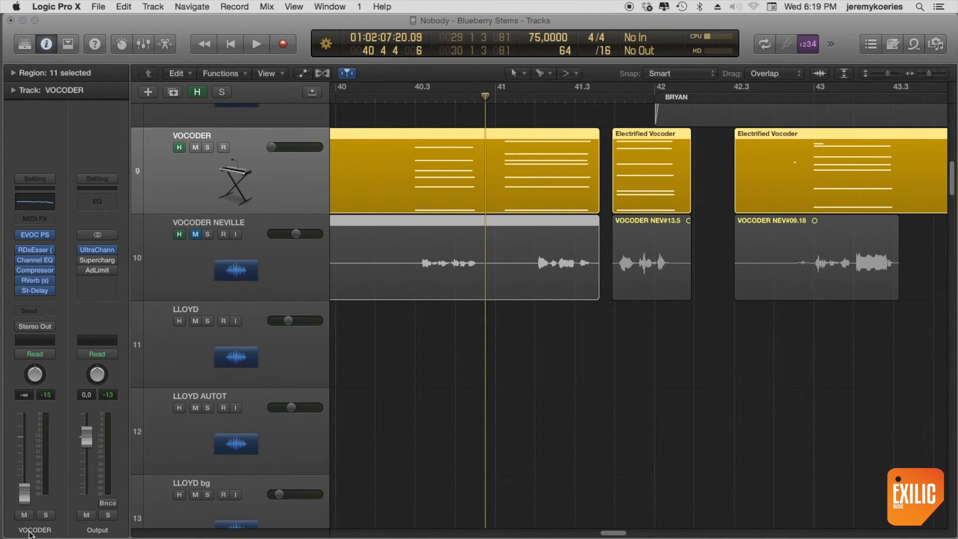
key(ctrl+s)
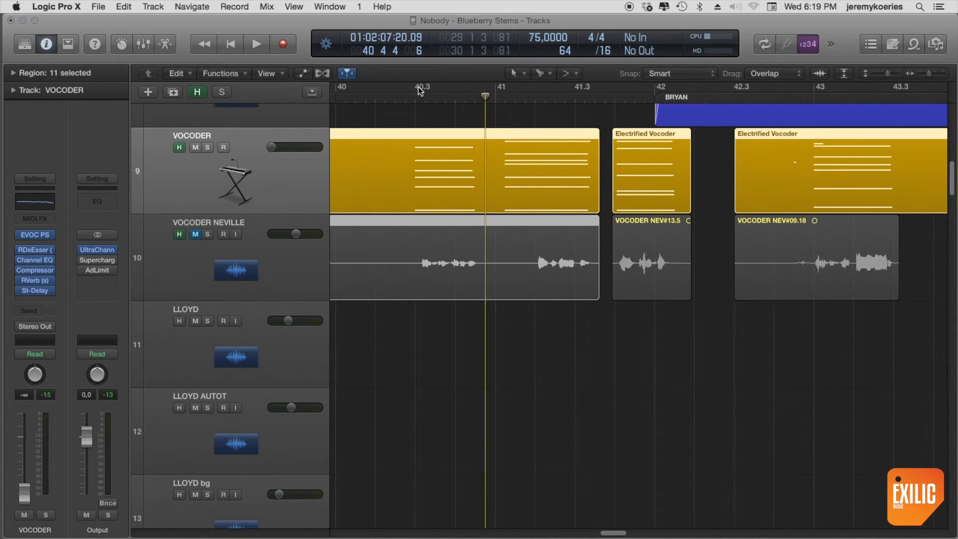
- Play the full mix twice from bar 40.3 with the VOCODER volume down
click(413, 100)
key(space)
key(space)
click(412, 101)
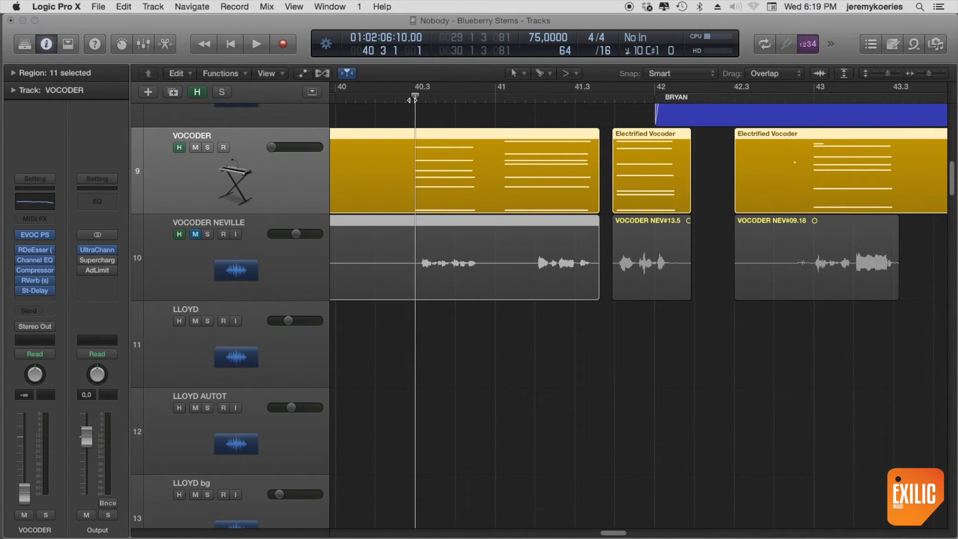
key(space)
key(space)
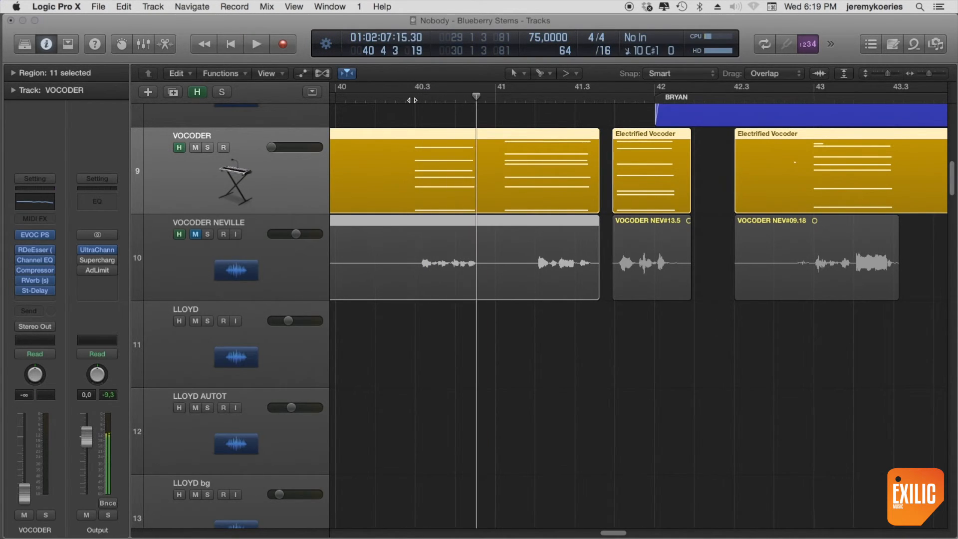
- Mute the VOCODER track and play the full mix from bar 44
click(195, 147)
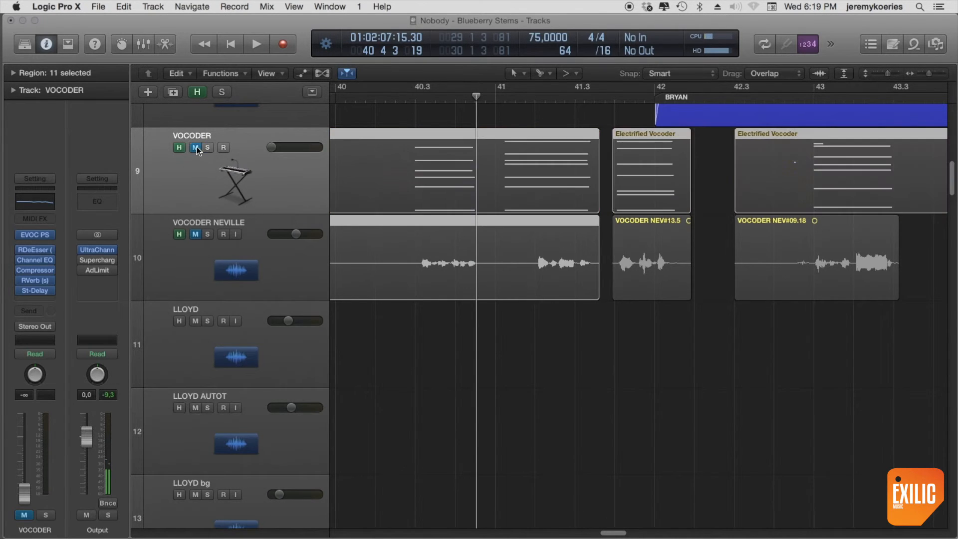
key(super+Left)
key(super+Left)
key(super+Left)
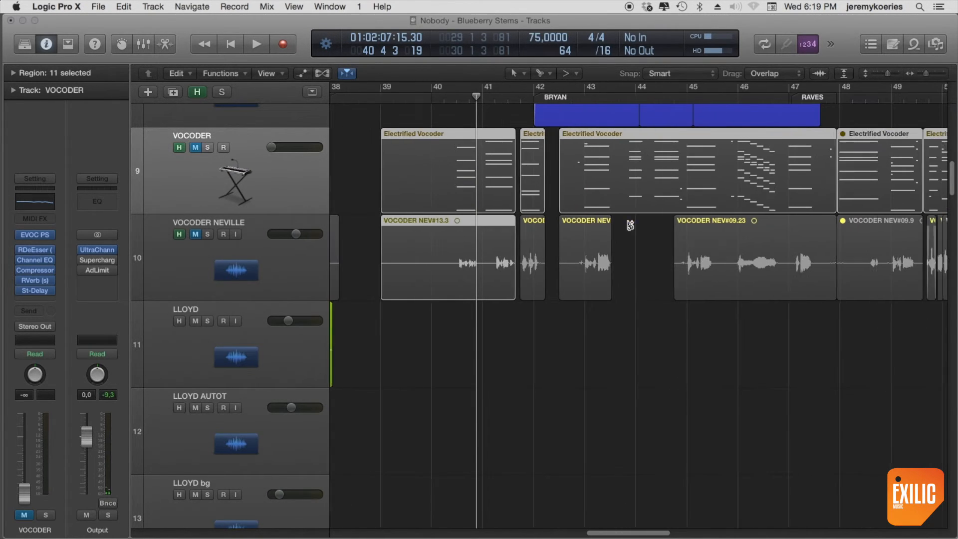
scroll(576, 217, right, 5)
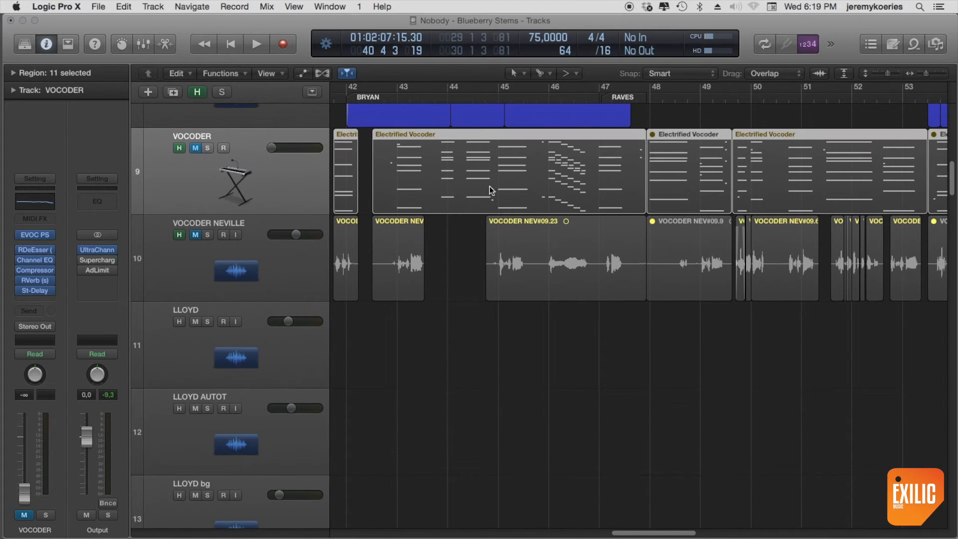
click(456, 94)
key(space)
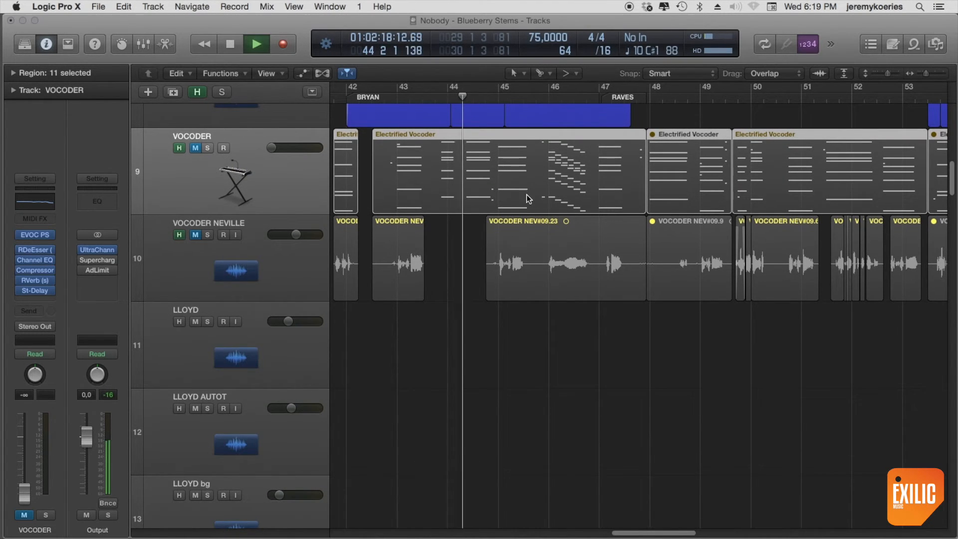
- Select the Electrified Vocoder_bip.3 region on the Vocoder MidsUp track and audition it soloed, then in the full mix
scroll(526, 188, up, 10)
click(510, 422)
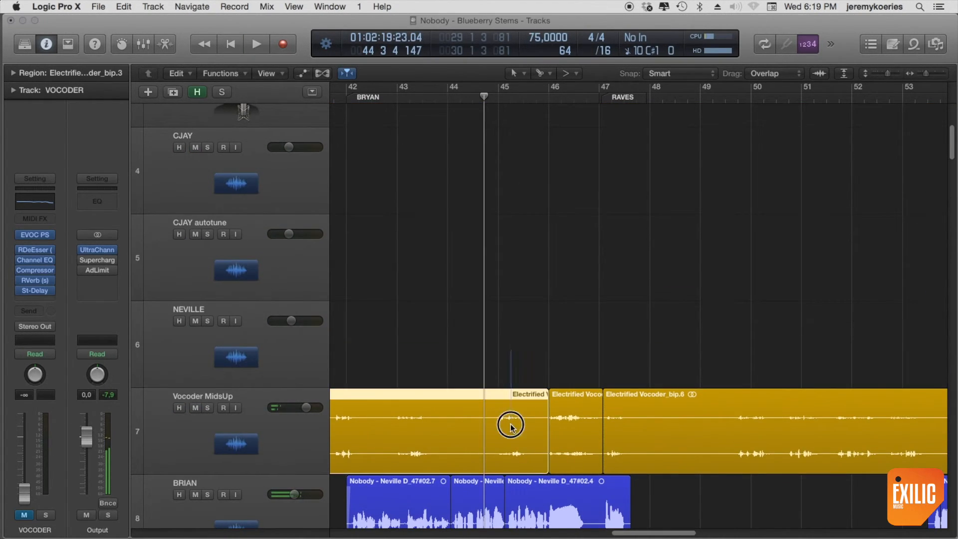
scroll(623, 283, up, 10)
scroll(623, 284, down, 9)
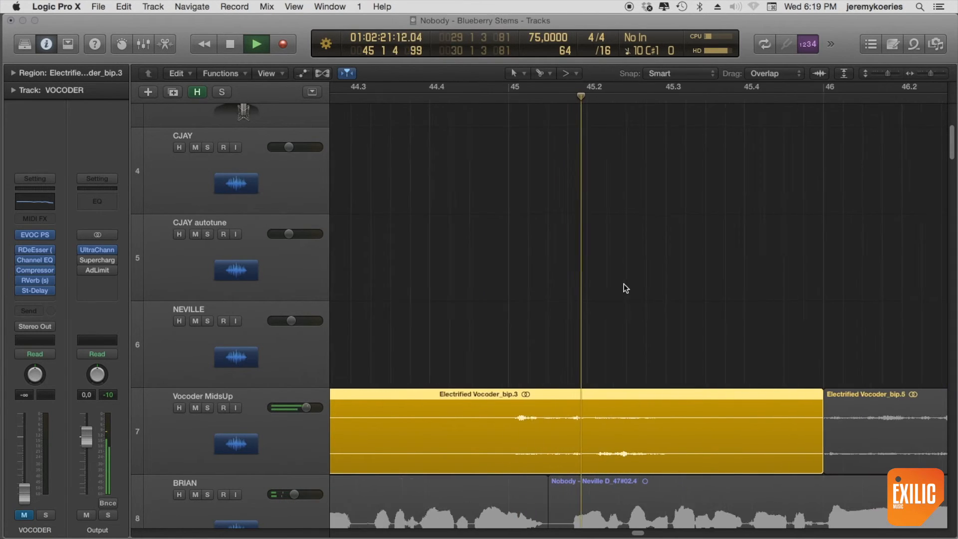
key(space)
key(ctrl+s)
key(space)
- Play the bounced Vocoder MidsUp part in the full mix from around bar 46
click(634, 96)
key(super+Up)
key(super+Up)
key(super+Up)
key(super+Up)
key(super+Up)
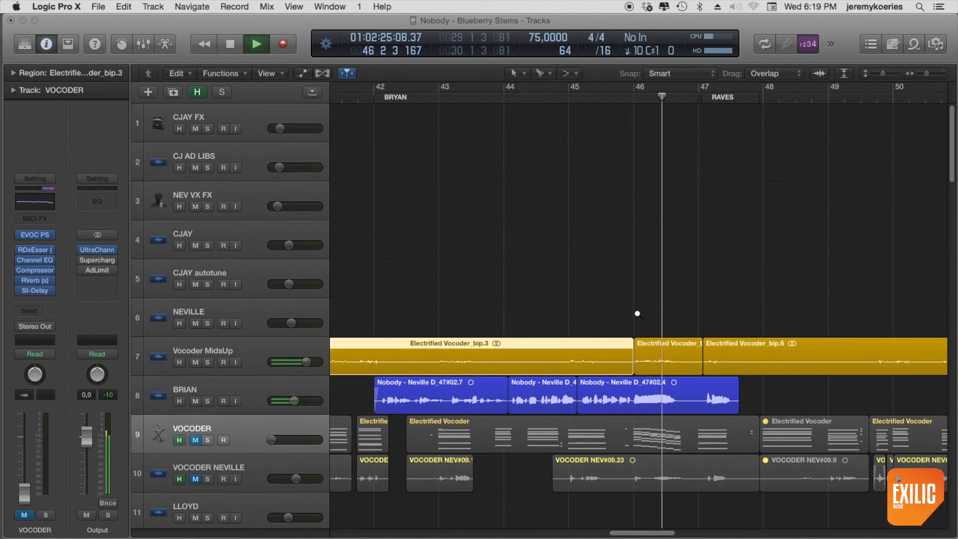
key(space)
- Select the VOCODER region spanning bars 43 to 47 and examine its chord notes at bar 46 up close
click(679, 428)
key(super+Down)
key(super+Down)
key(super+Down)
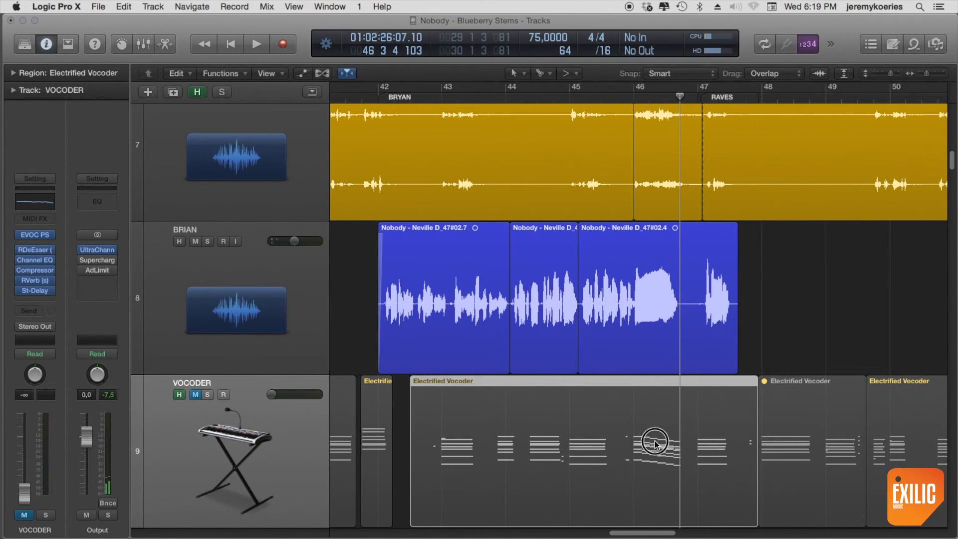
key(super+Down)
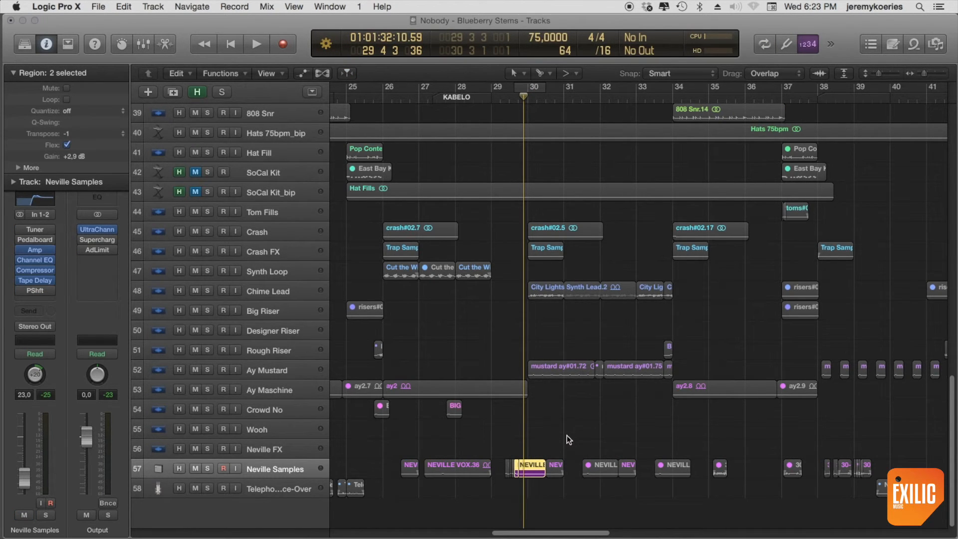
- Select the six Neville Samples regions between bars 29 and 31, turn off solo, and play the full mix from bar 29
drag(566, 433, 505, 472)
key(ctrl+s)
key(comma)
key(comma)
key(period)
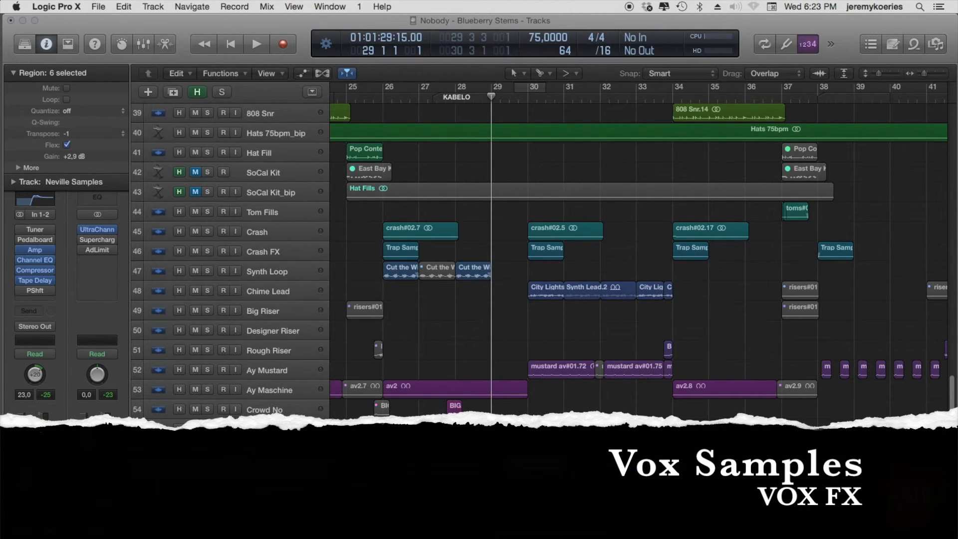
key(space)
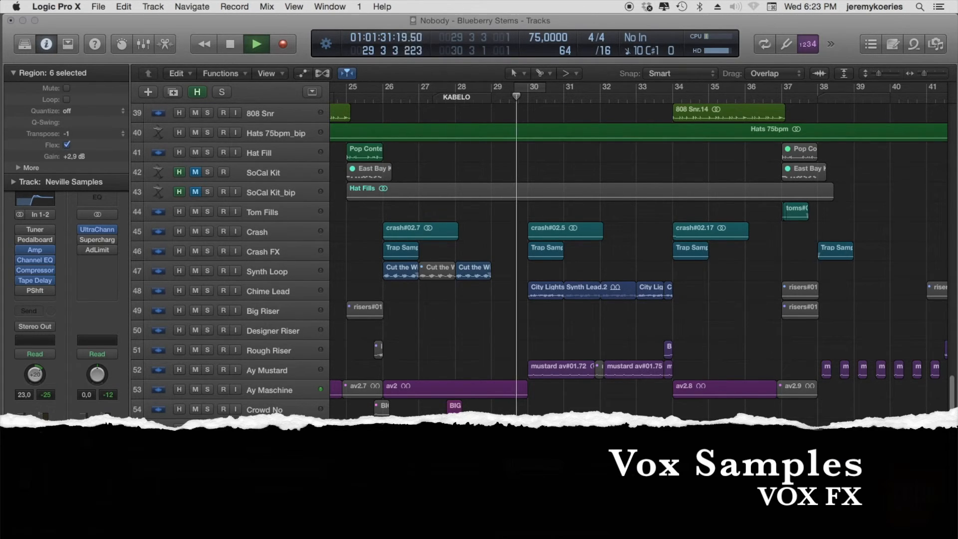
key(space)
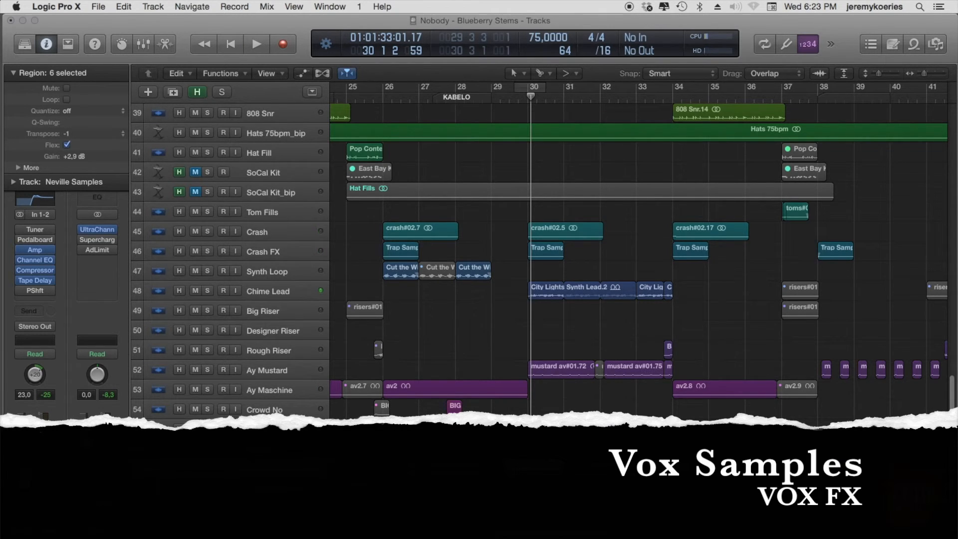
- Set the cycle range from 29 2 3 to 31 1 1 around the selected Neville Samples regions and play them soloed
key(u)
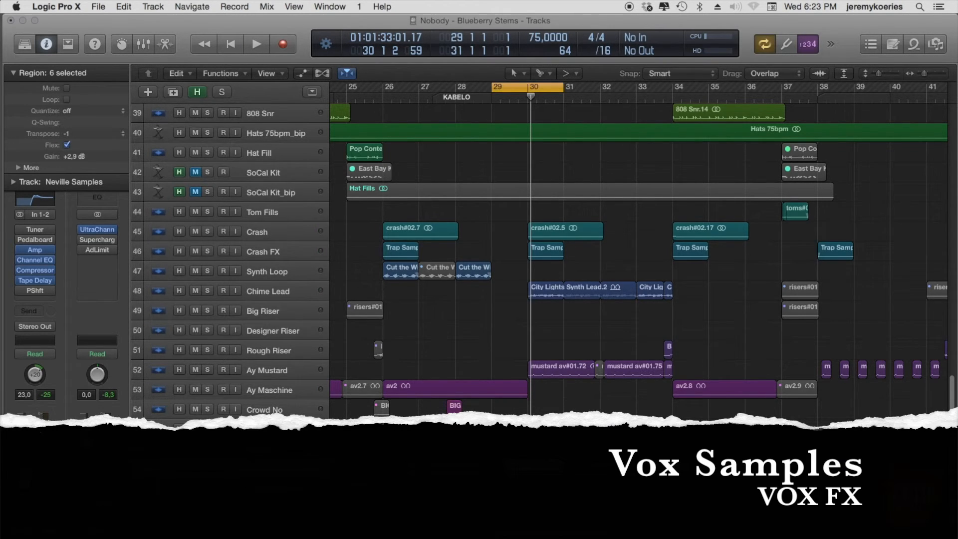
key(ctrl+s)
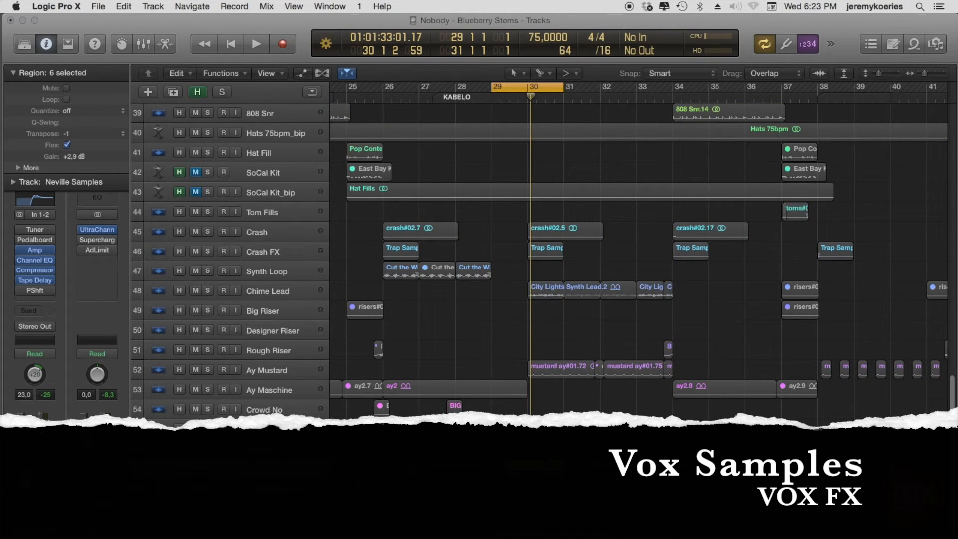
key(space)
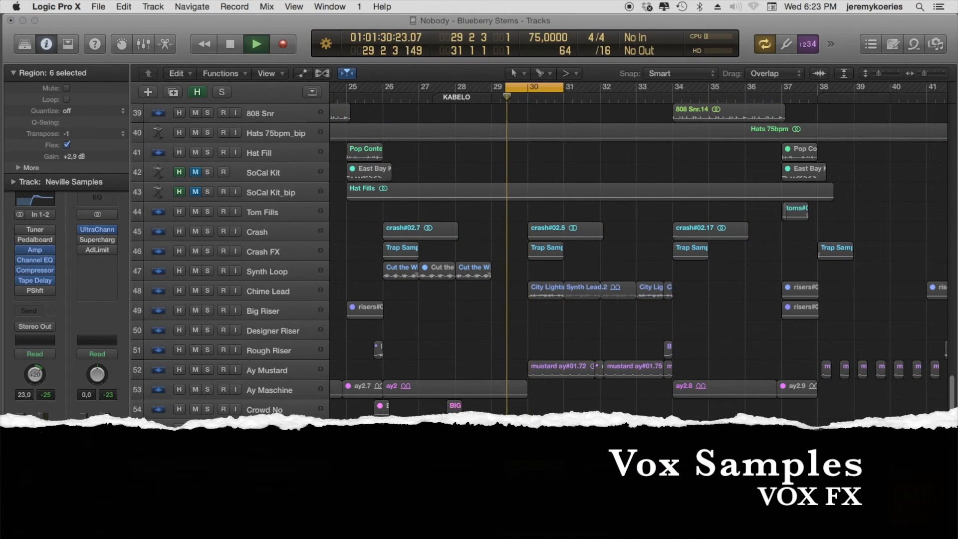
key(space)
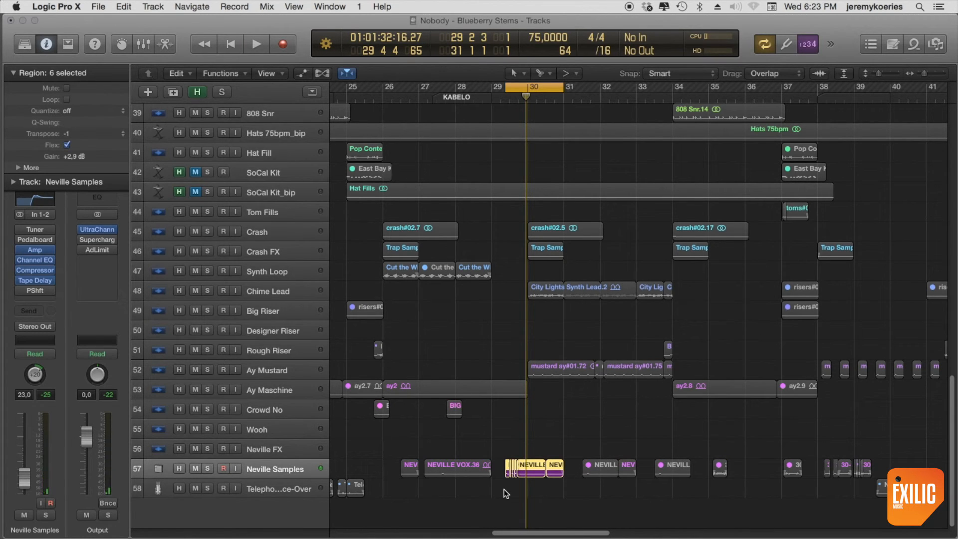
- Examine the waveforms of the six Neville Samples regions up close while replaying the soloed cycle
key(super+Down)
key(super+Down)
key(super+Down)
key(super+Down)
key(super+Down)
key(super+Down)
key(super+Down)
key(super+Down)
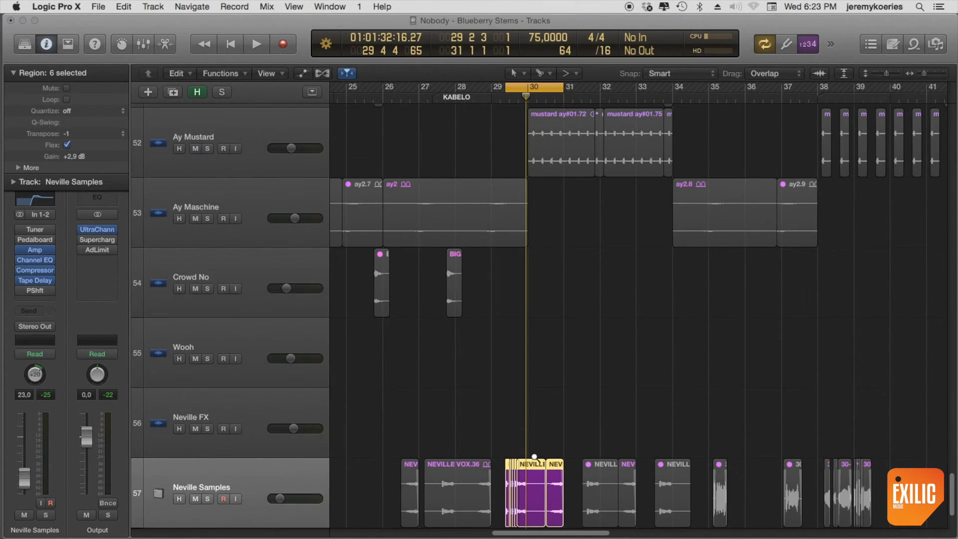
key(z)
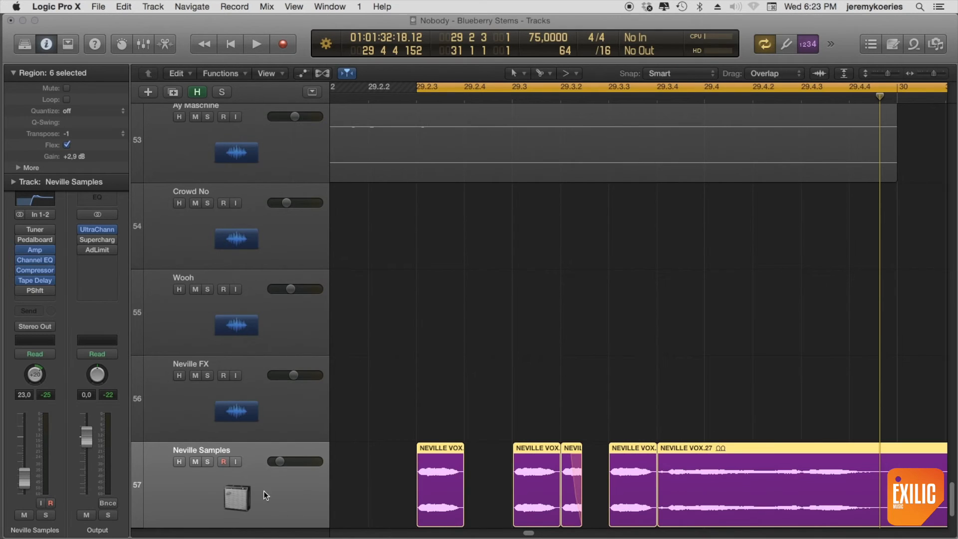
key(space)
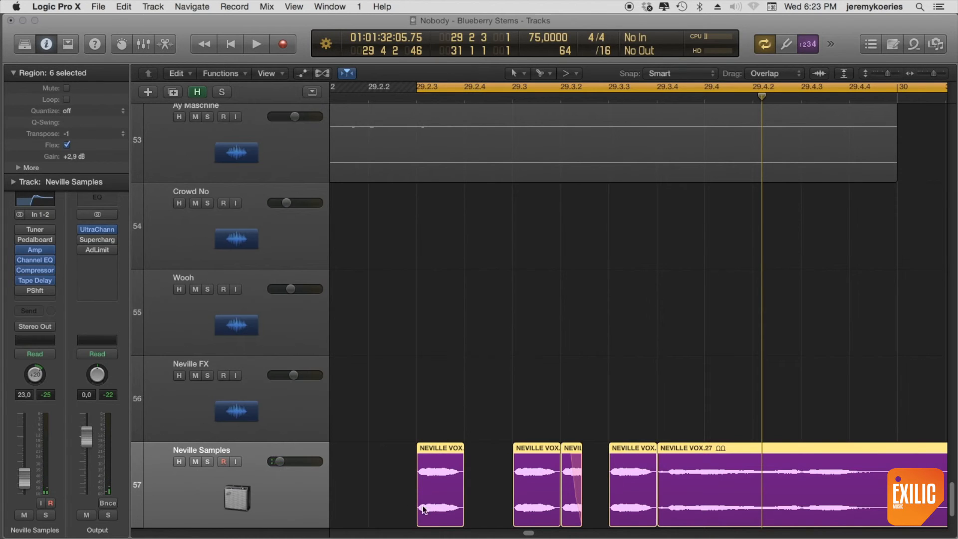
key(space)
key(space)
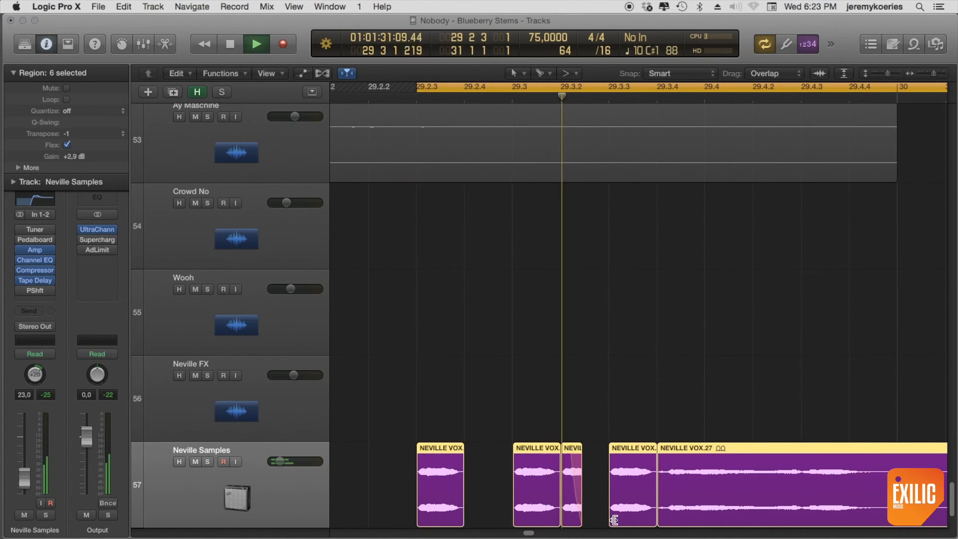
key(space)
- Select the short NEVILLE VOX.28 region at 29.3.2 and choose Slow Down as its fade-out type
click(594, 476)
click(576, 489)
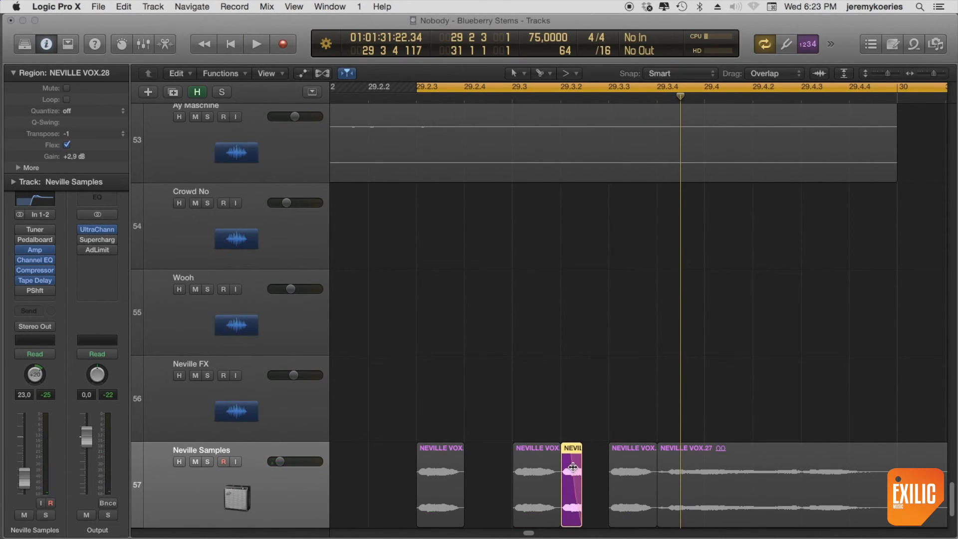
right_click(577, 469)
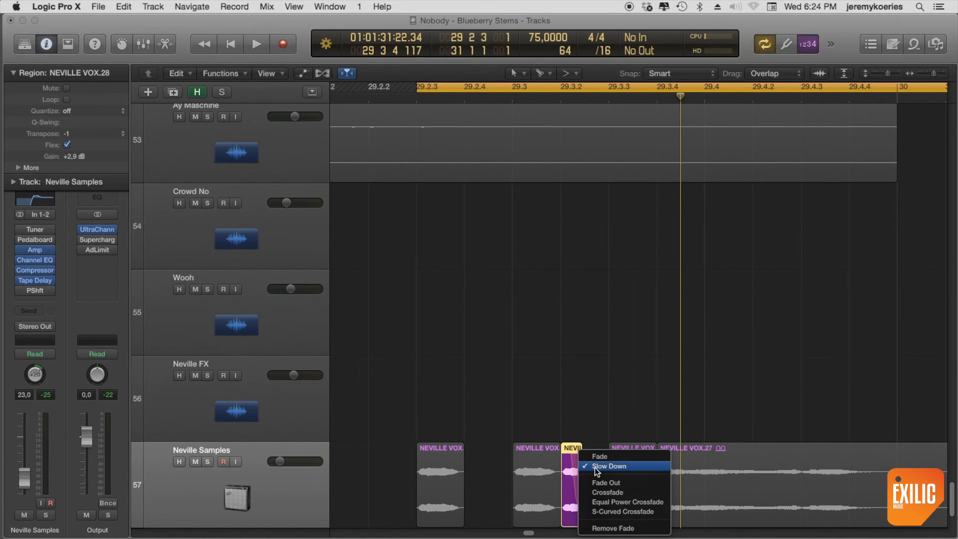
click(595, 468)
- Select all the Neville Samples regions inside the cycle range and replay them soloed to hear the slow-down fade
click(257, 492)
key(space)
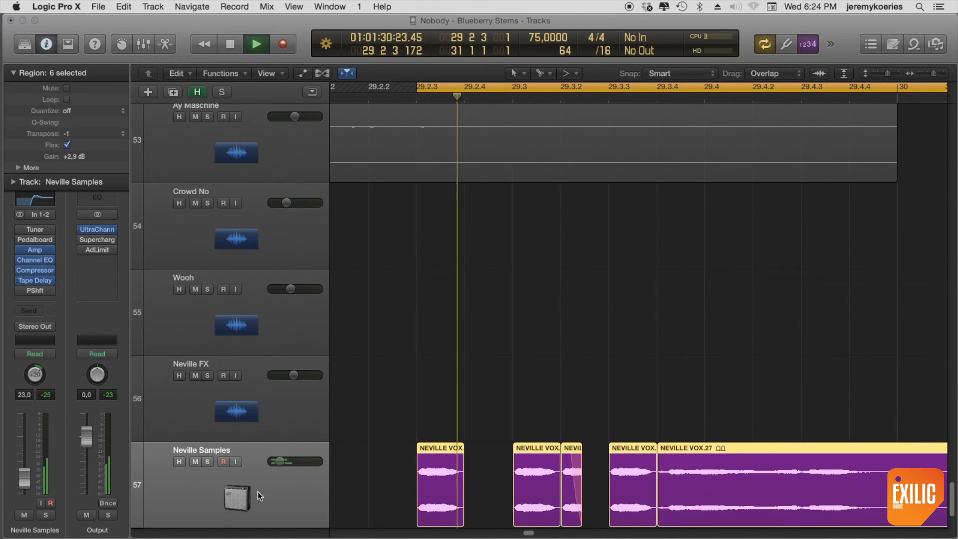
key(space)
key(space)
key(space)
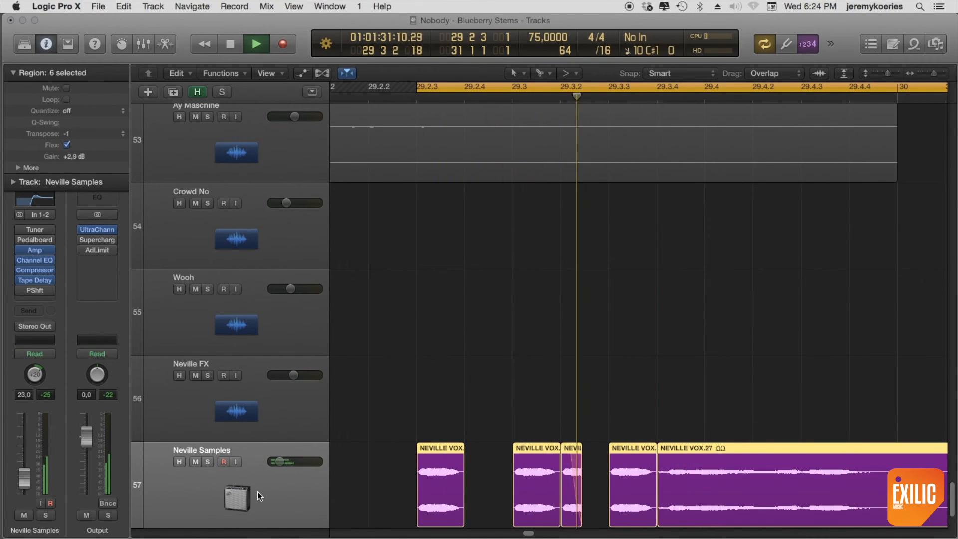
- Turn off solo and replay the cycled Neville Samples regions together with the other tracks
key(super+Left)
key(super+Left)
key(super+Left)
key(super+Up)
key(super+Up)
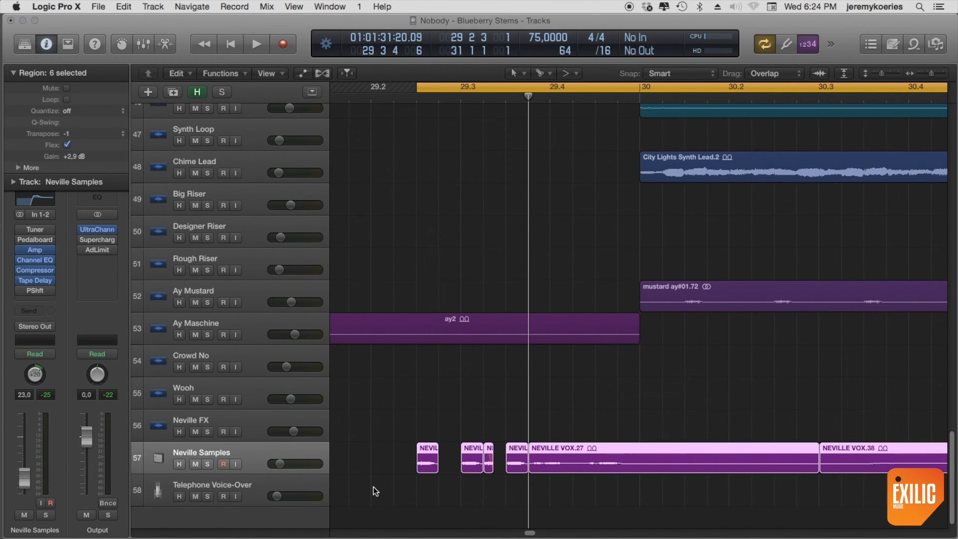
key(super+Left)
key(space)
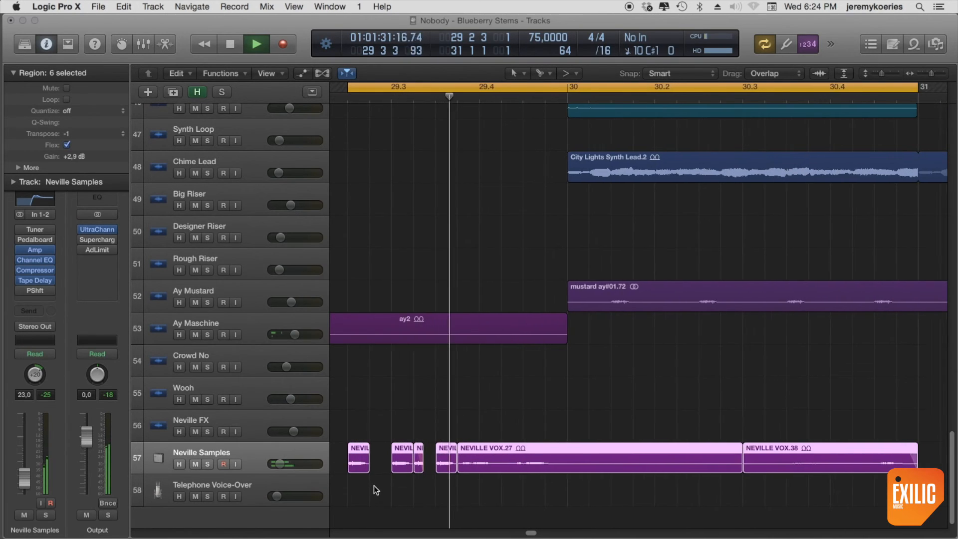
key(super+Left)
key(super+Left)
key(space)
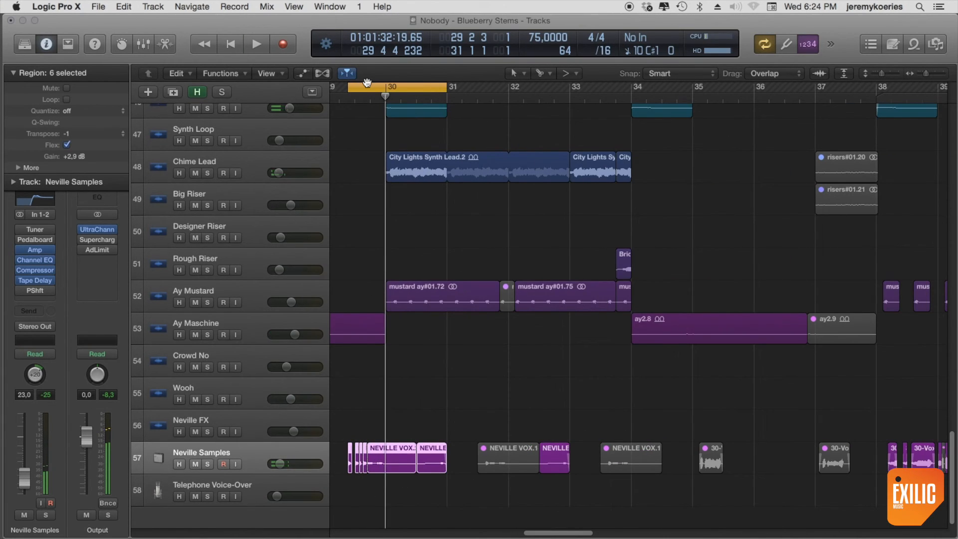